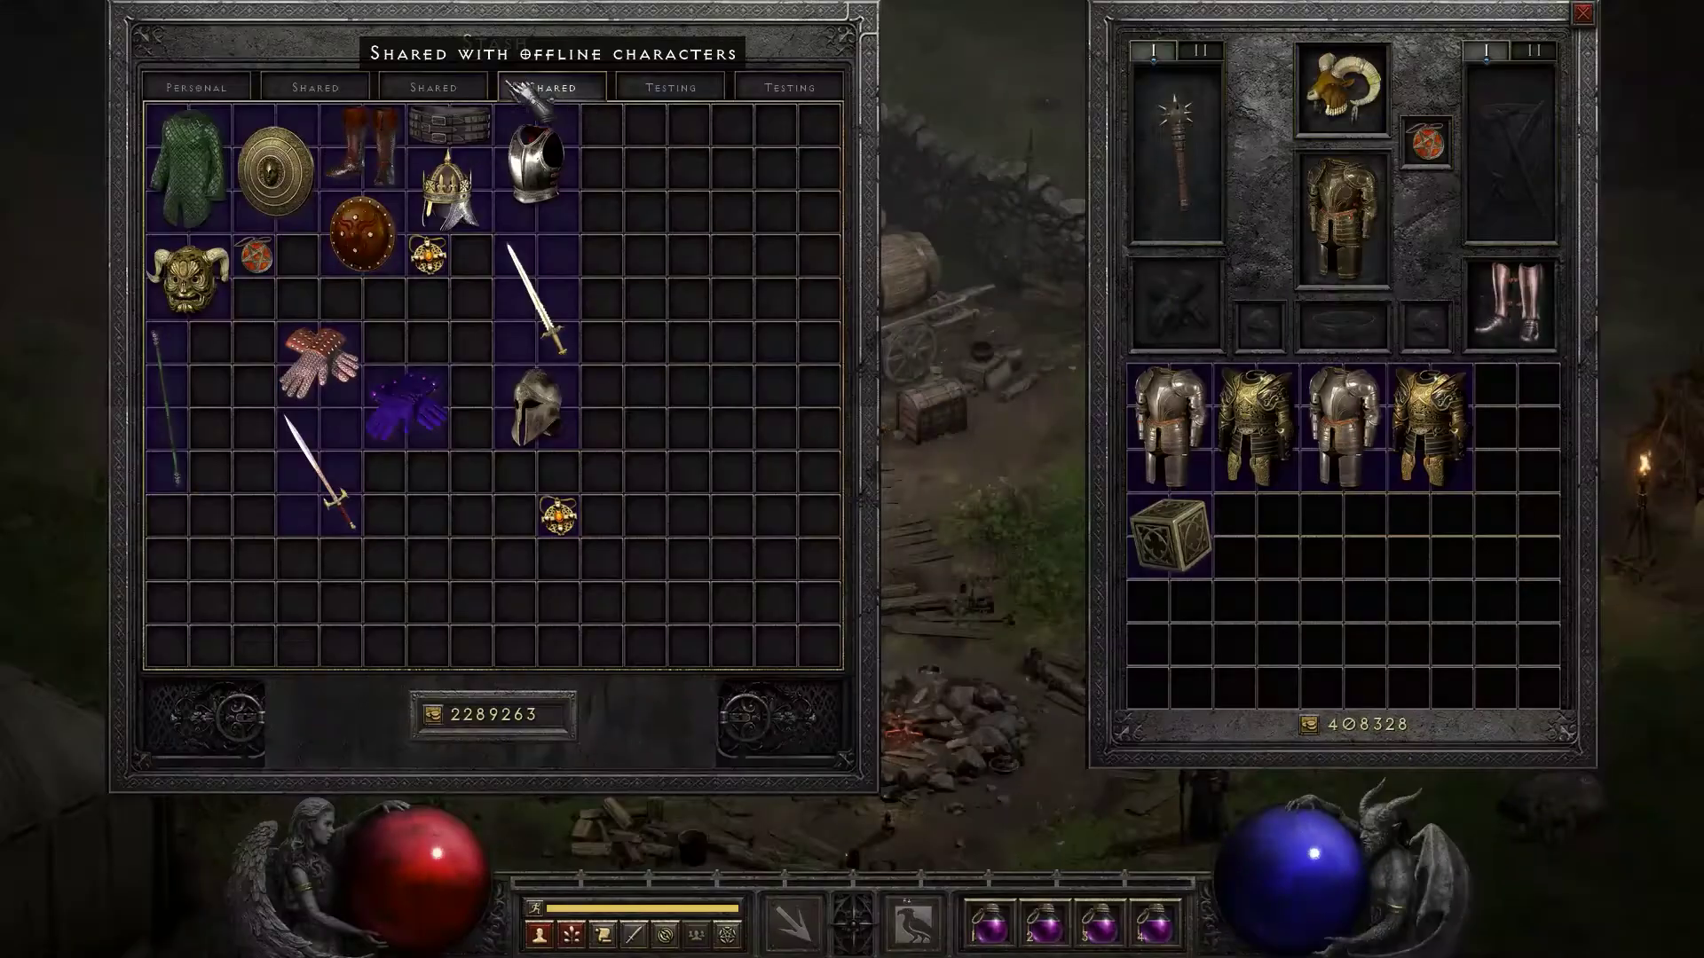
Step: Close the stash, fight across the wilderness with the wolves, then reopen the inventory
click(435, 87)
key(Escape)
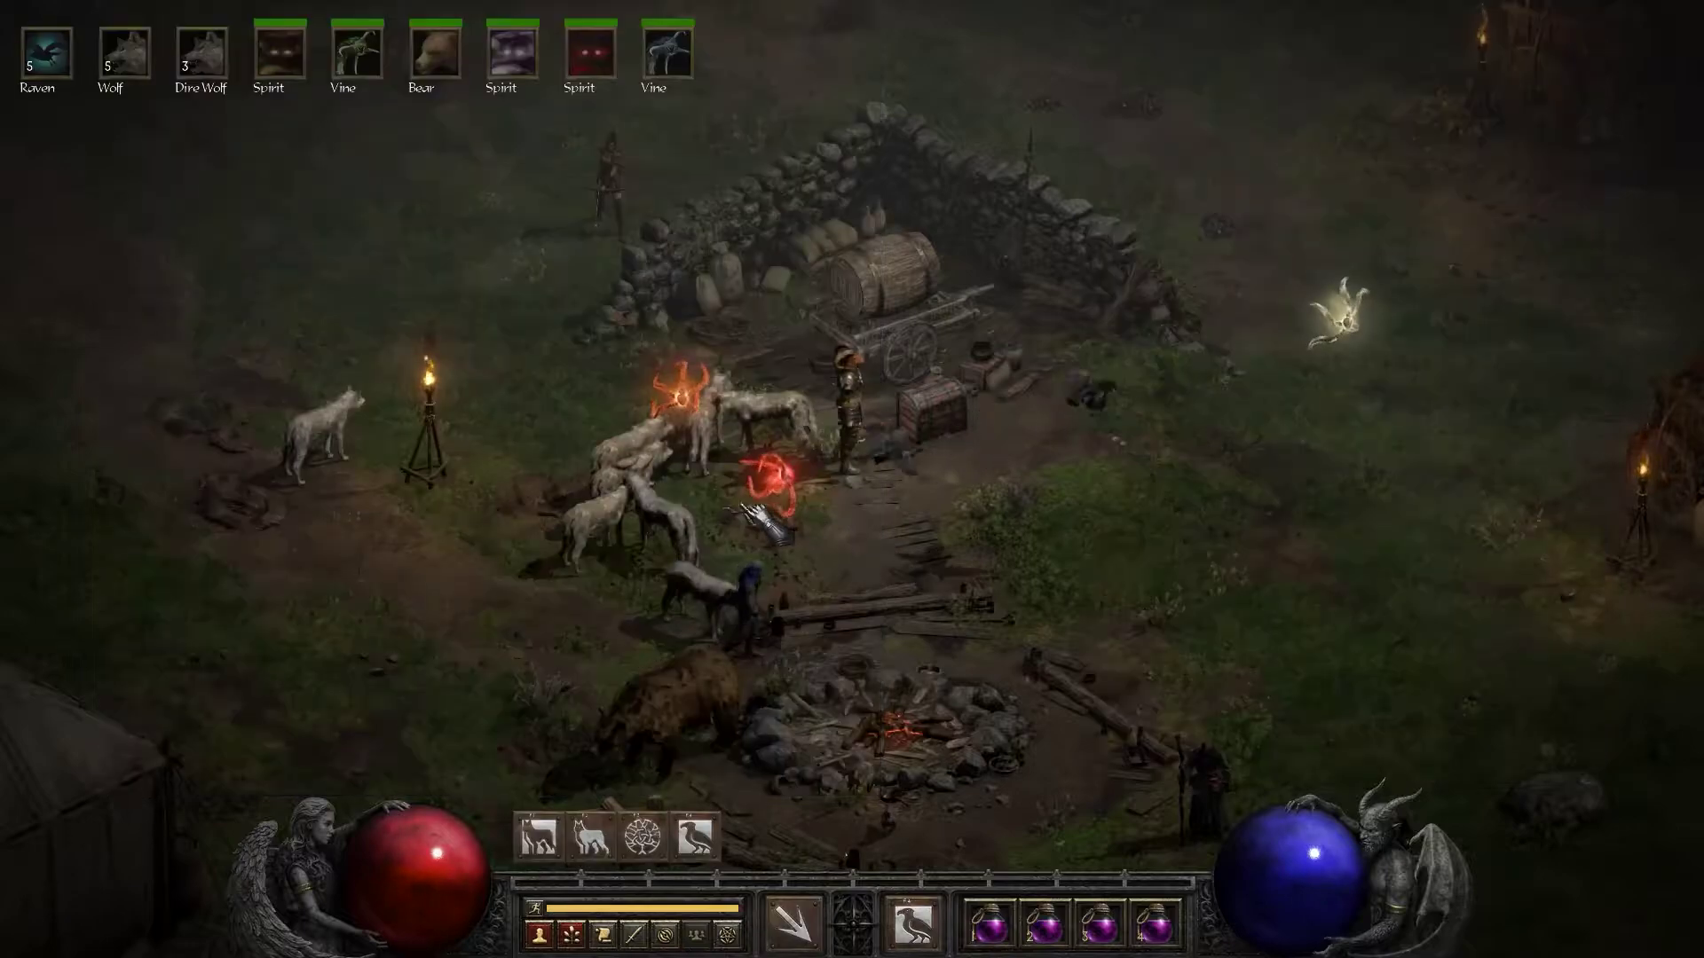
click(563, 418)
mouse_move(517, 413)
mouse_down()
mouse_move(723, 266)
mouse_move(693, 261)
mouse_move(696, 284)
mouse_move(631, 335)
mouse_move(647, 331)
mouse_move(631, 316)
mouse_up()
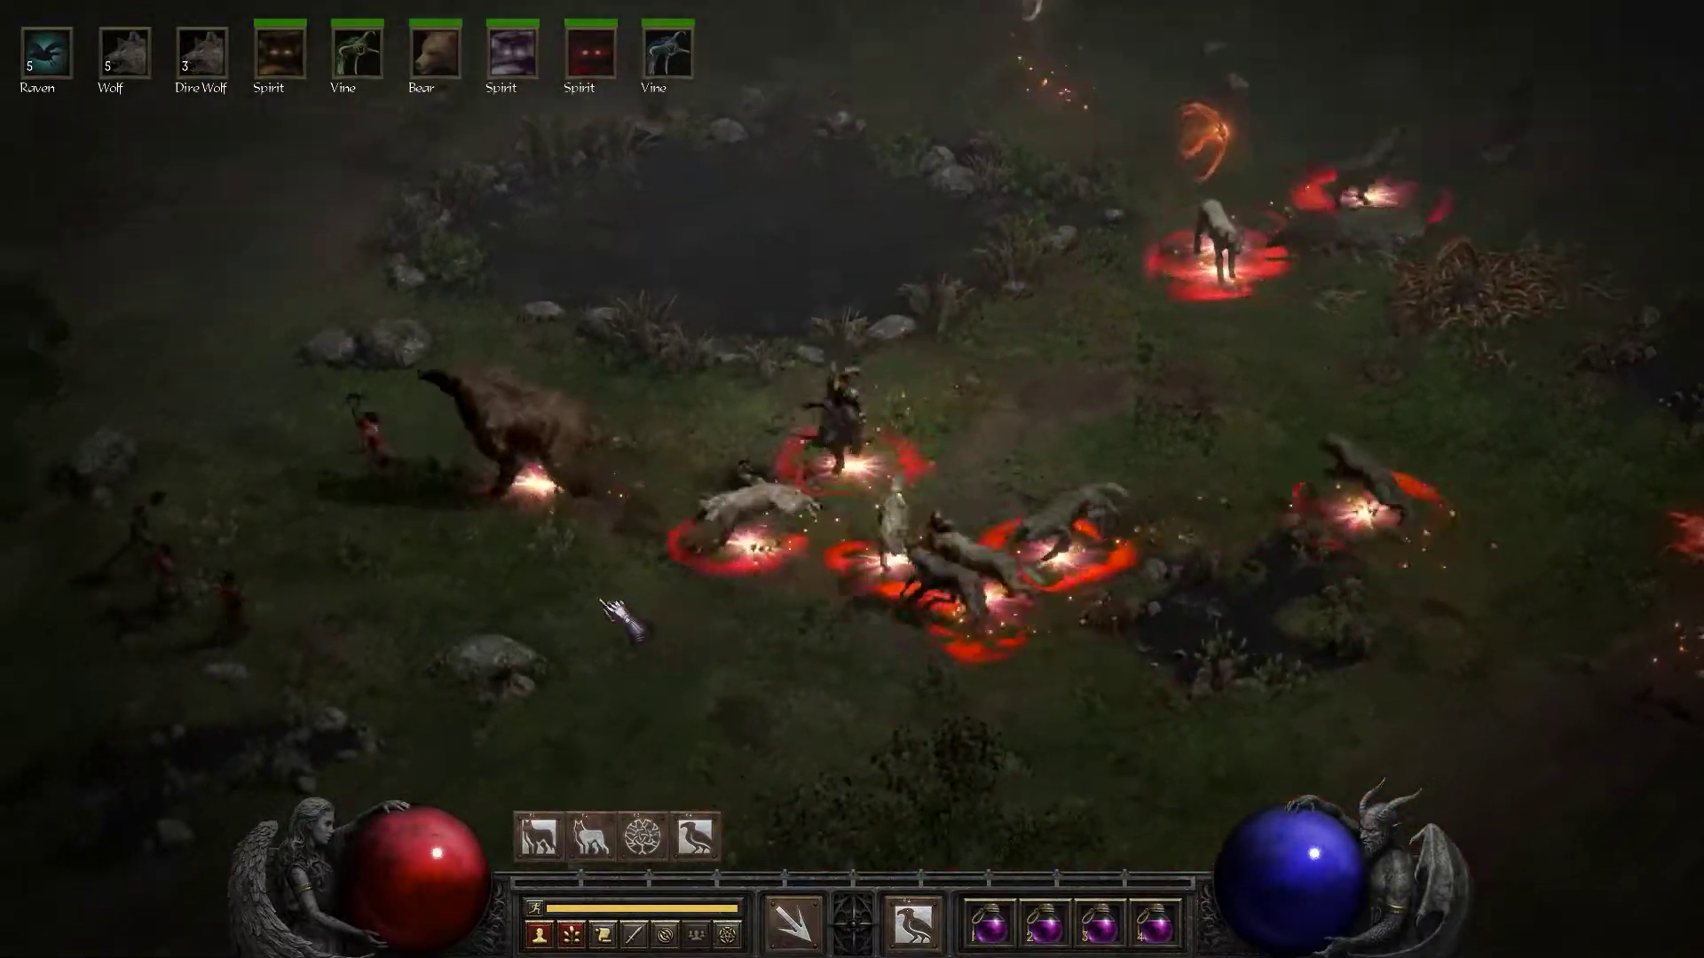
mouse_move(602, 603)
mouse_down()
mouse_move(674, 528)
mouse_move(659, 477)
mouse_up()
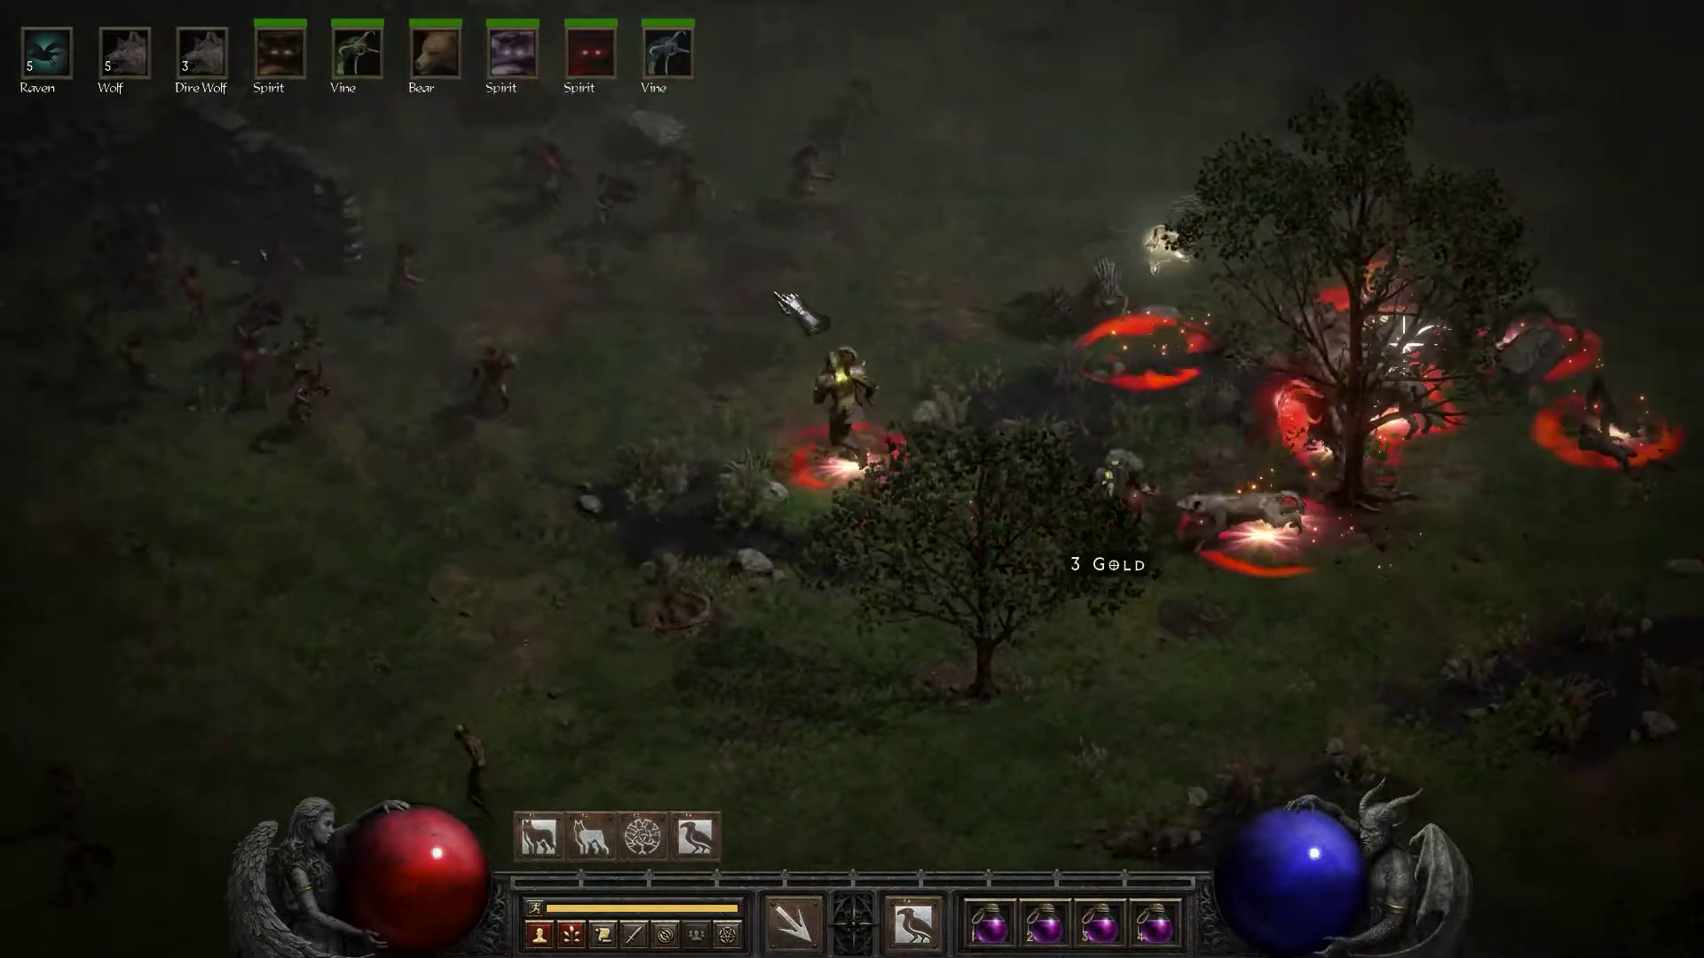
drag(858, 313, 1012, 484)
key(i)
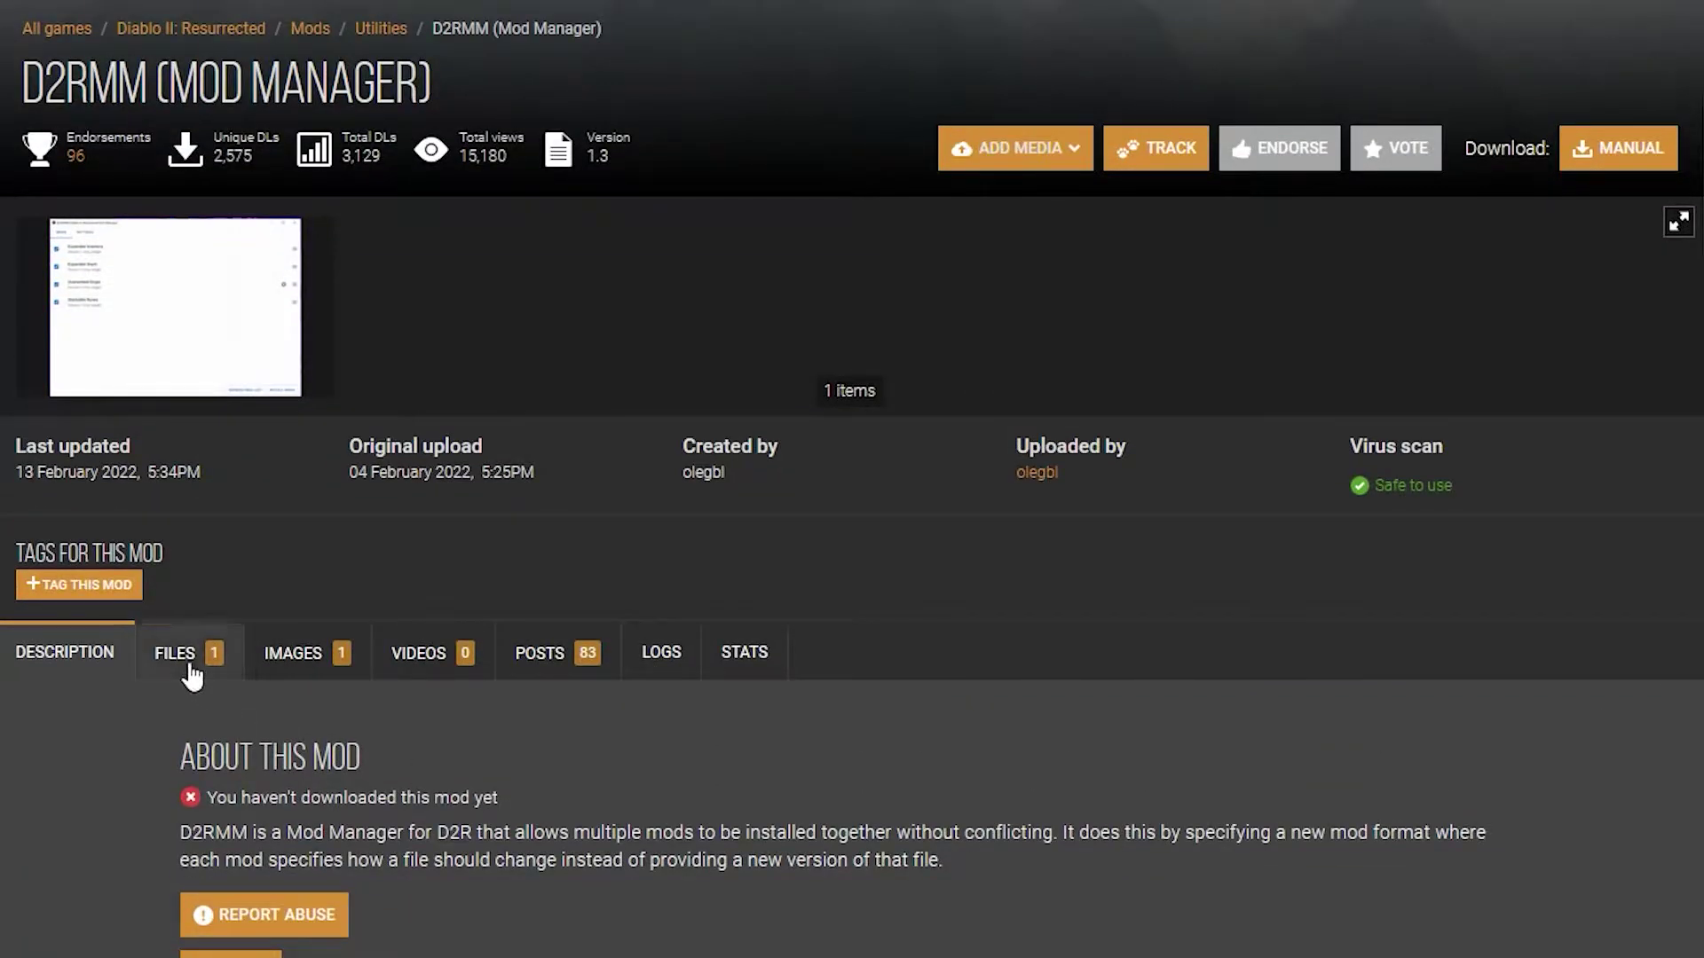
Step: Slow-download D2RMM, move the D2RMM 1.3 folder into the Diablo II Resurrected folder, and launch it
click(190, 667)
scroll(852, 480, down, 5)
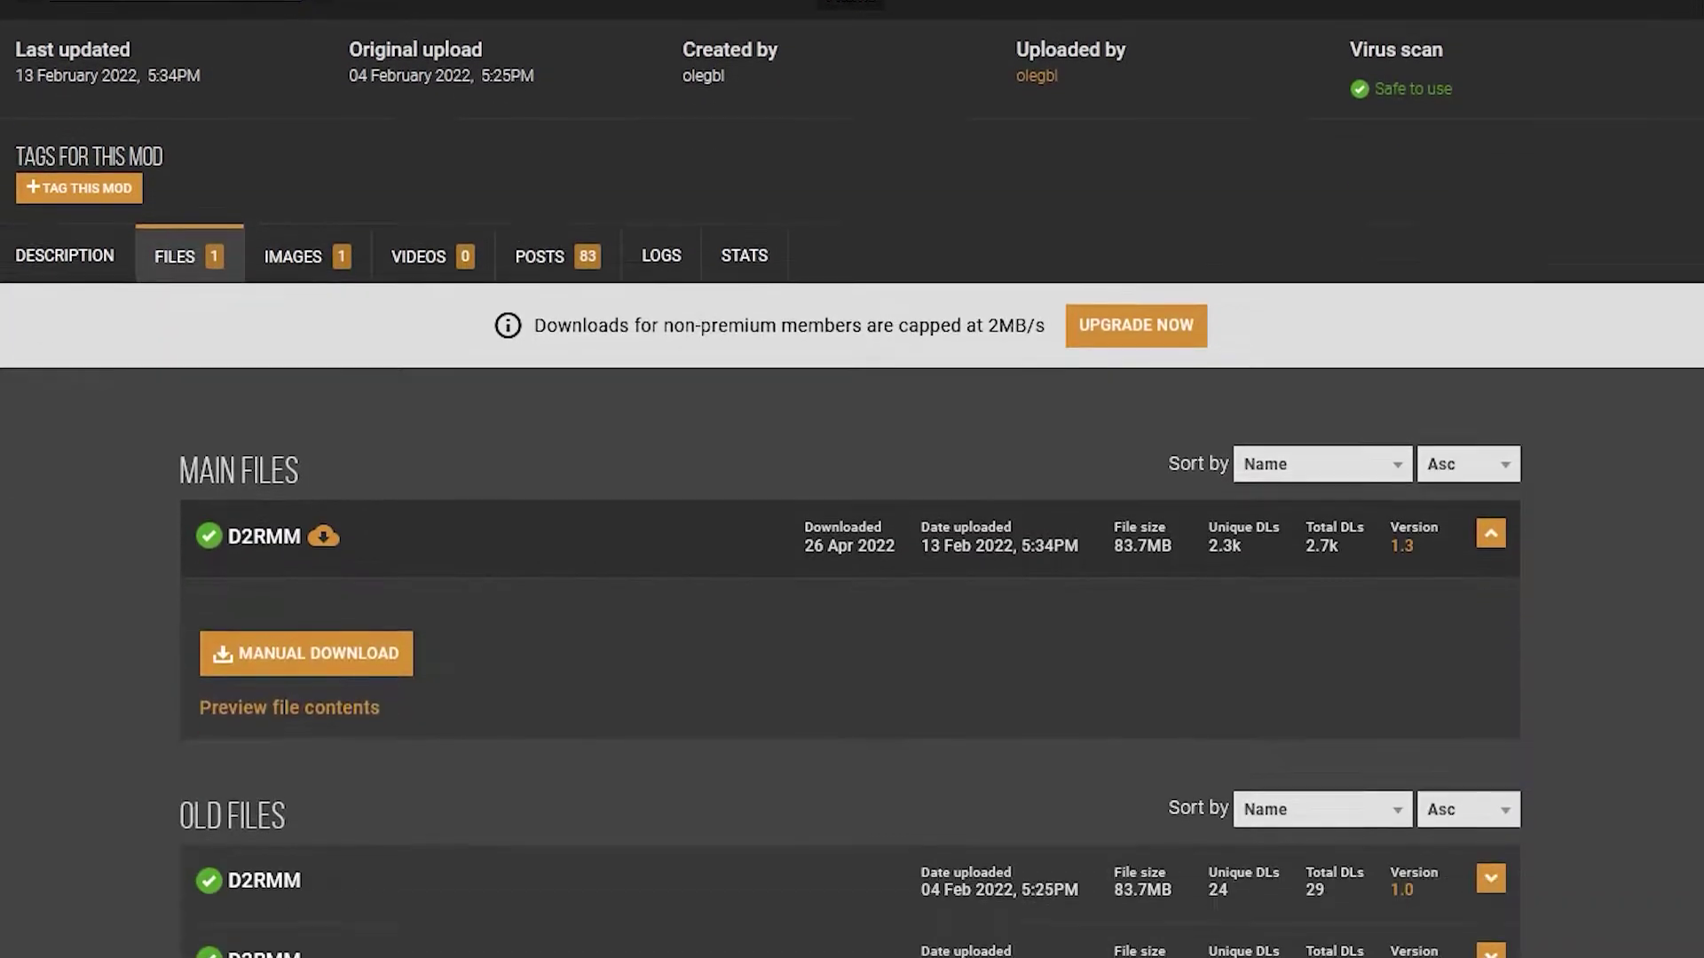
click(328, 641)
scroll(328, 643, down, 7)
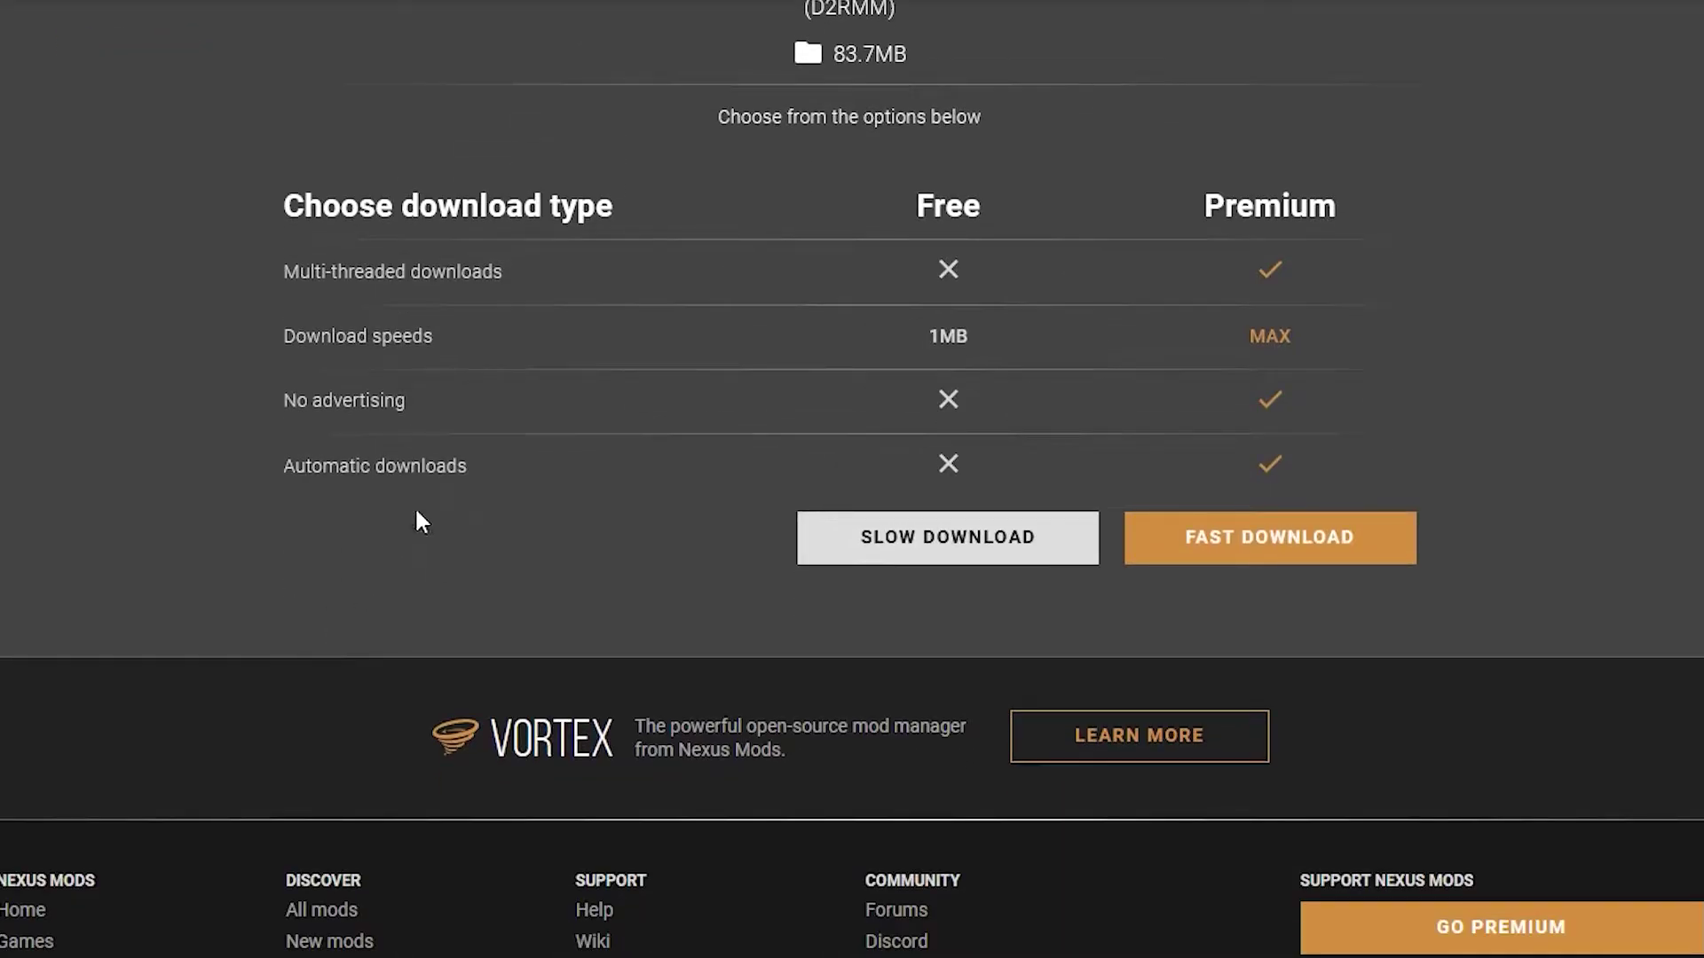
click(971, 548)
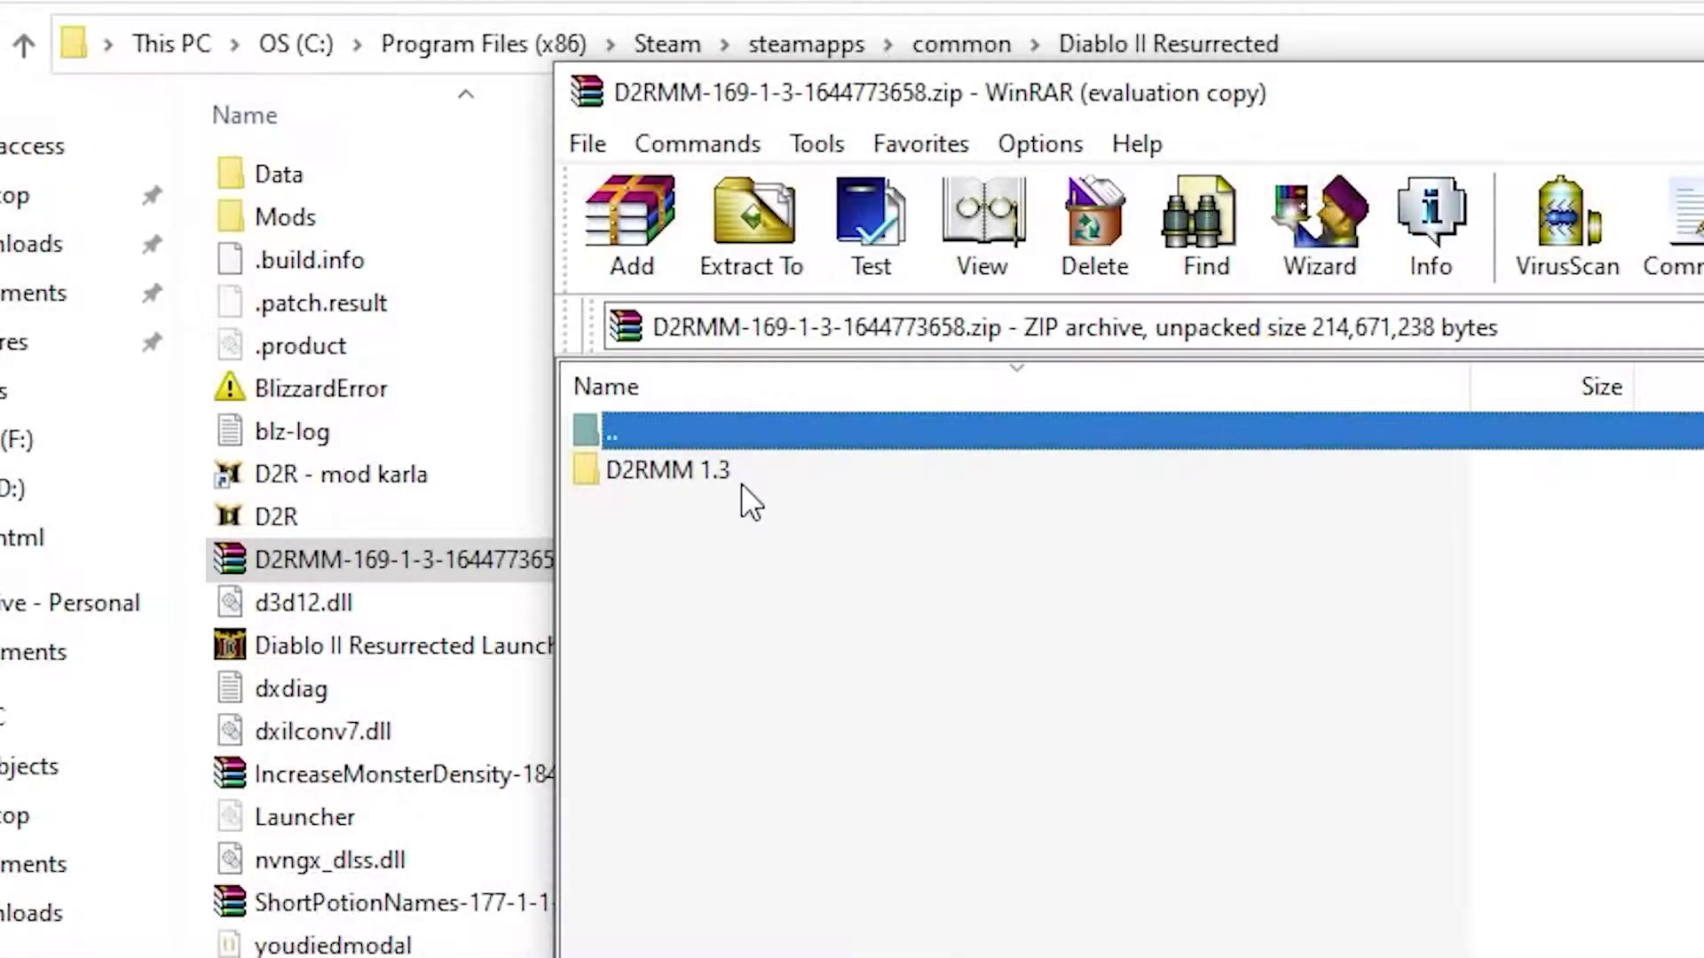
mouse_move(742, 482)
mouse_down()
mouse_move(500, 425)
mouse_move(199, 264)
mouse_up()
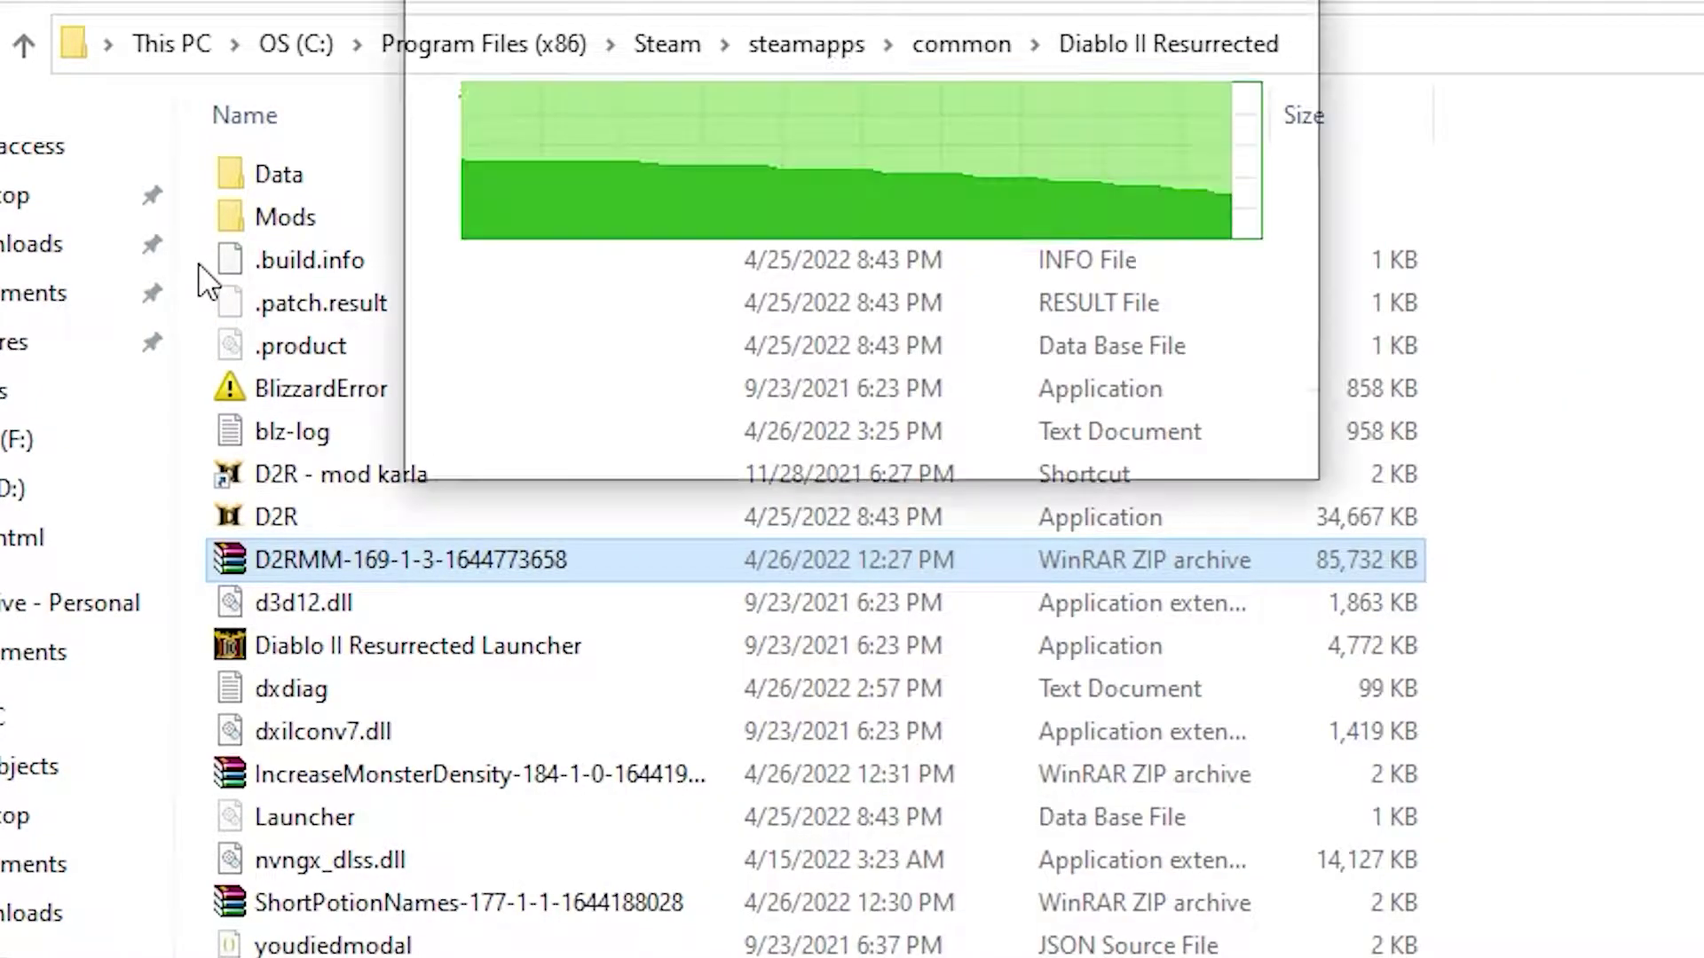
key(Return)
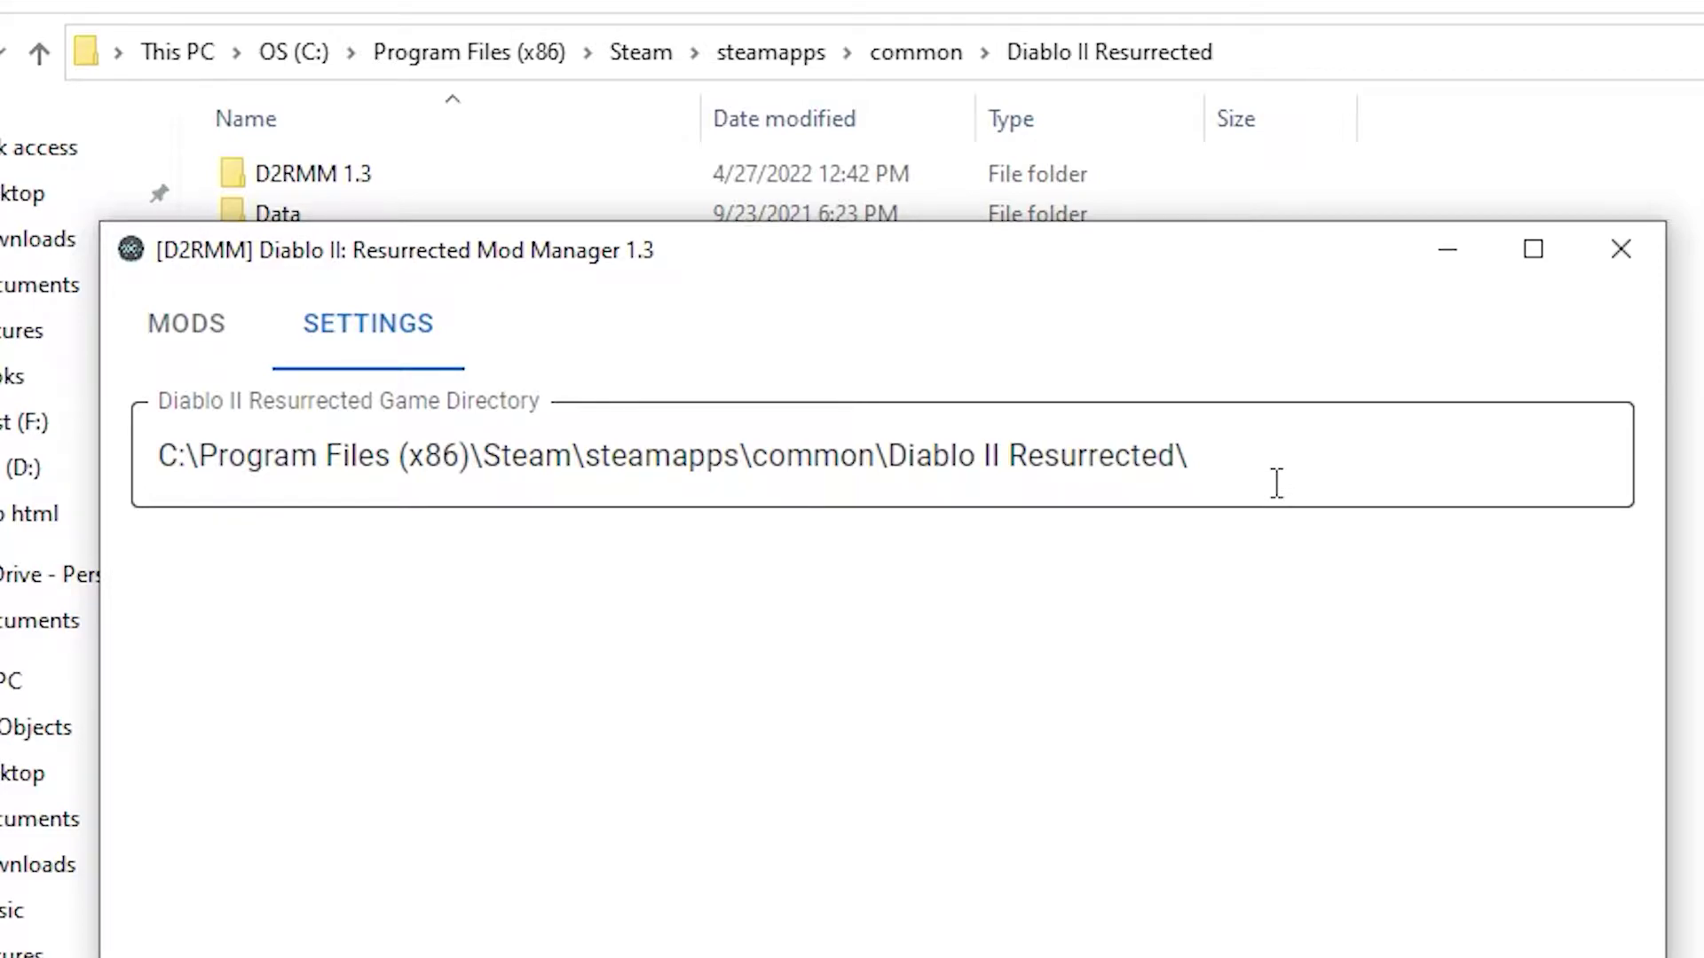
Step: Copy the Diablo II Resurrected folder path from Explorer's address bar for D2RMM's Game Directory
click(1185, 3)
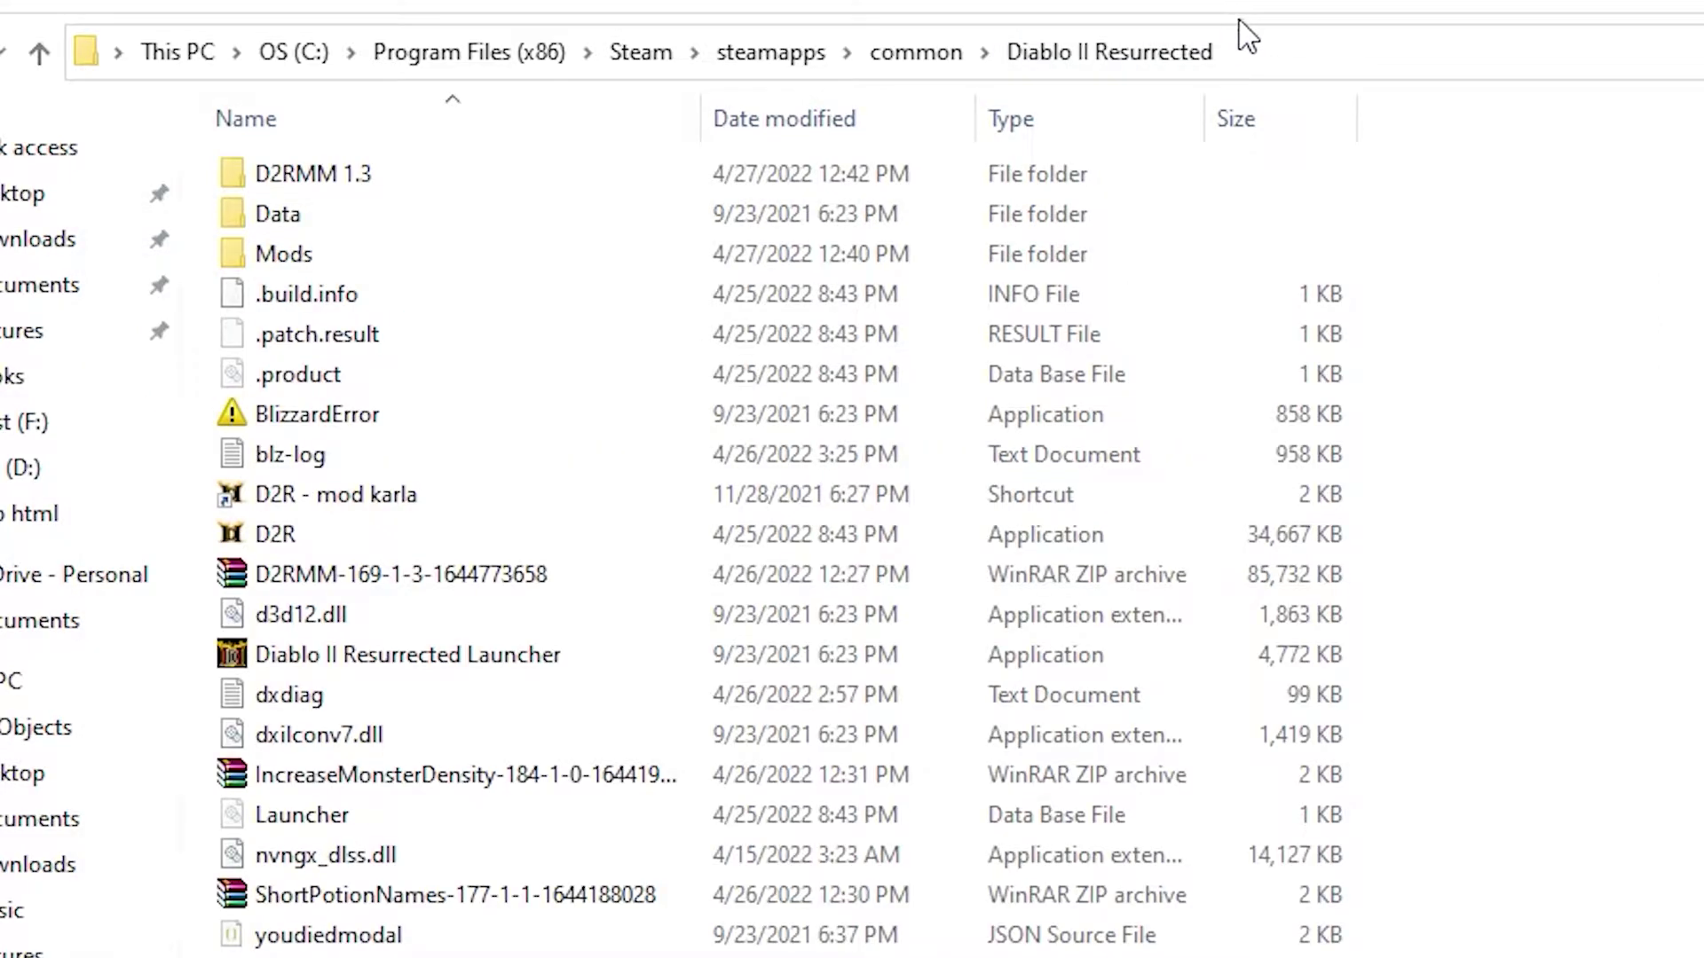
click(1258, 52)
key(alt+Tab)
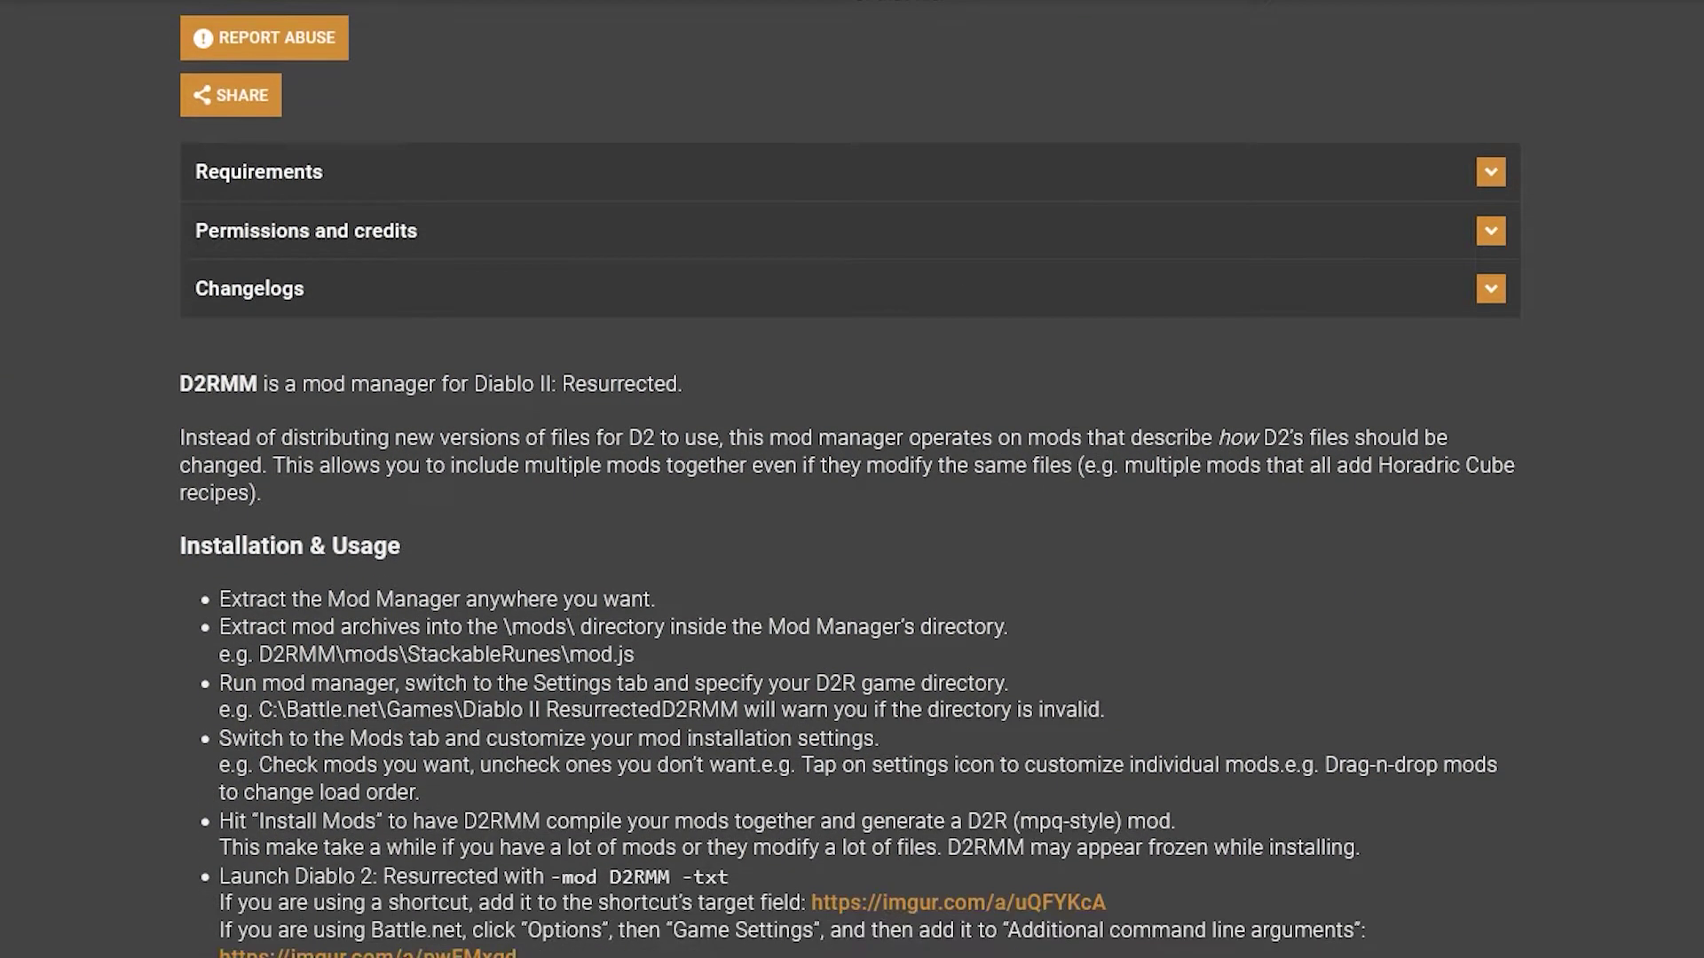
Step: Download Increase Monster Density from D2RMM's Requirements list and drop its folder into D2RMM 1.3\mods
click(1492, 177)
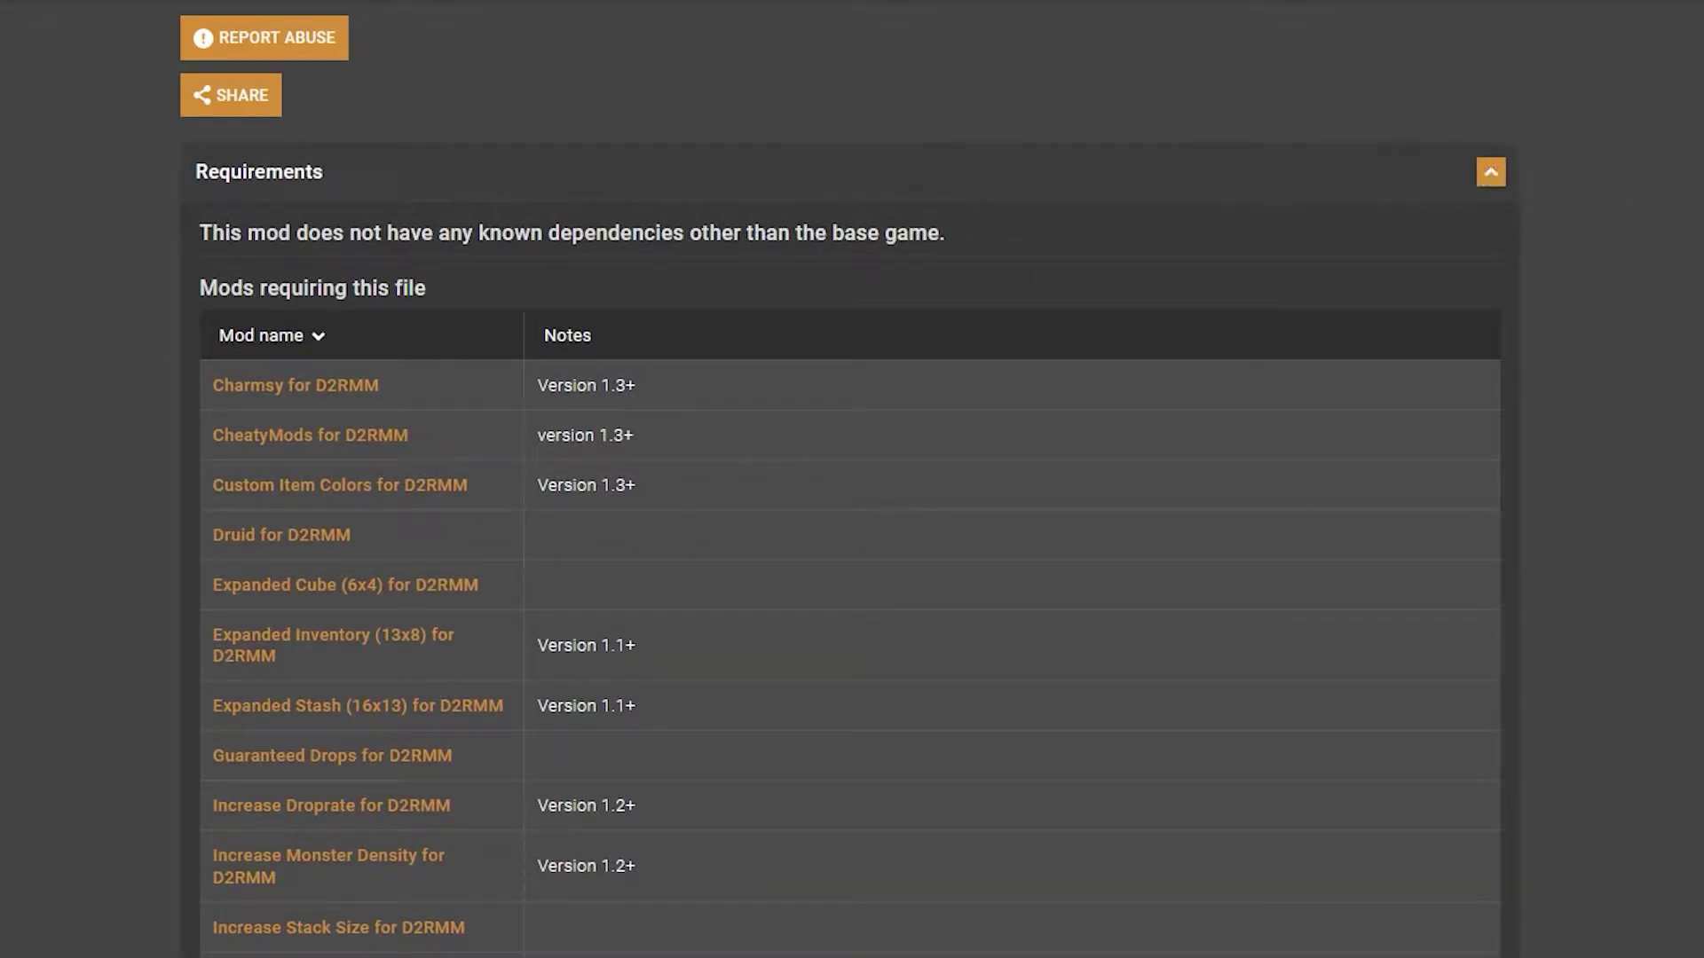
scroll(850, 479, down, 3)
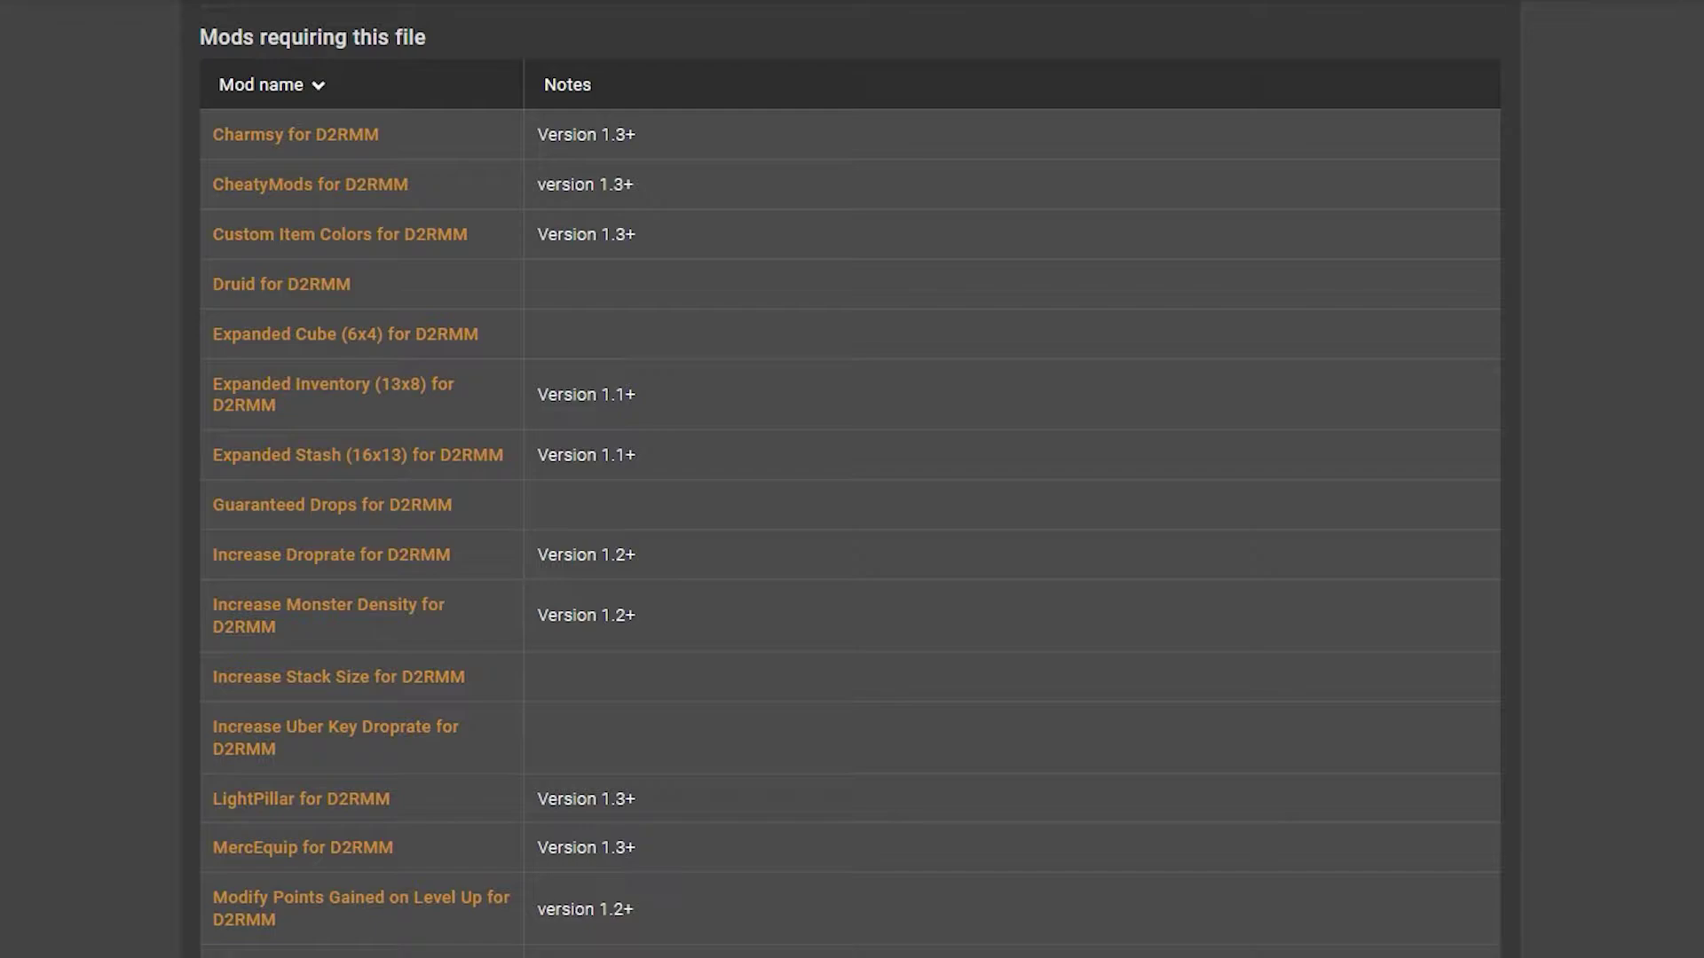
scroll(377, 259, down, 4)
click(375, 256)
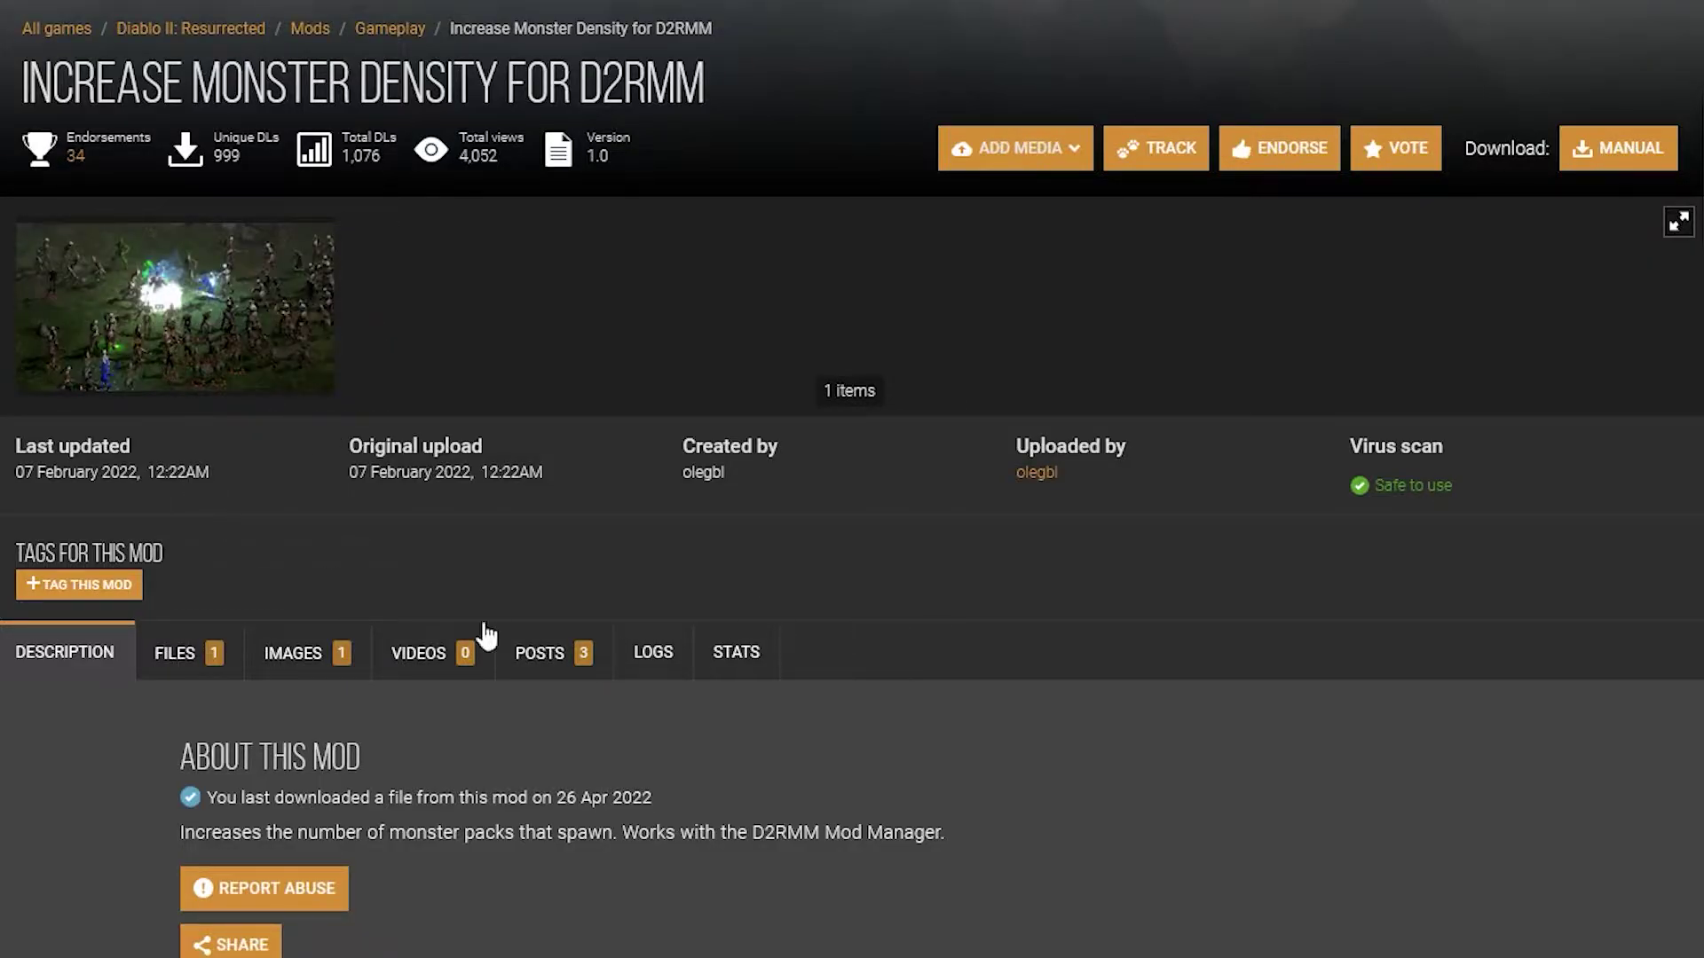
click(188, 665)
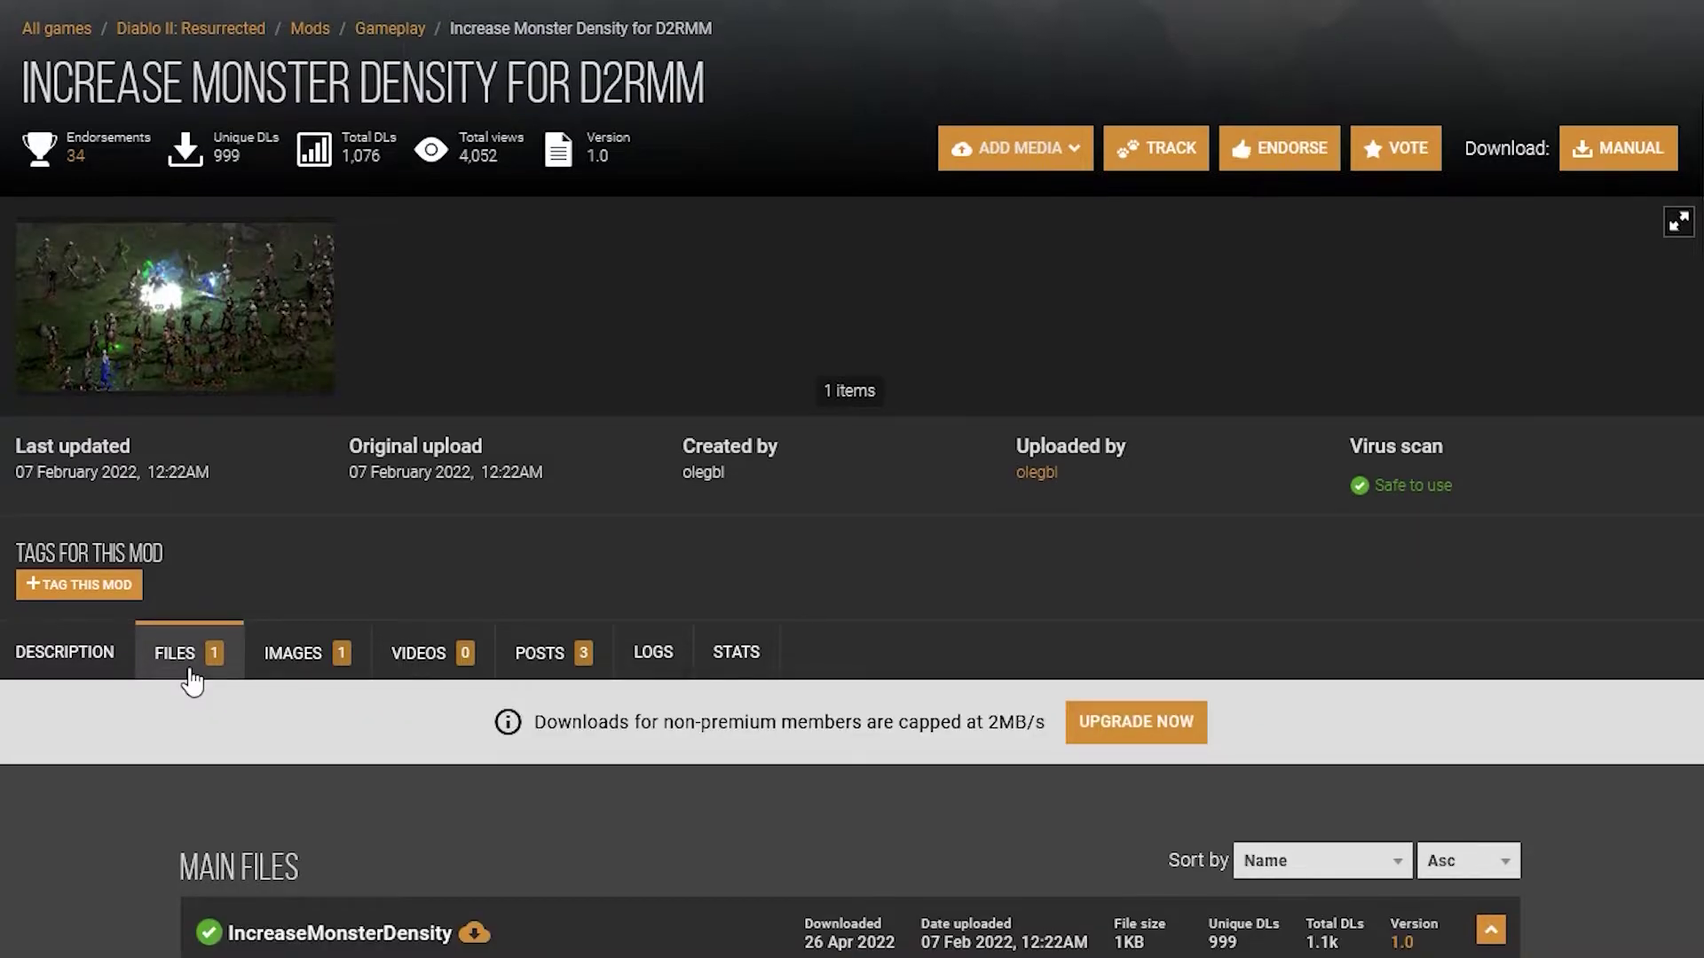
scroll(193, 680, down, 2)
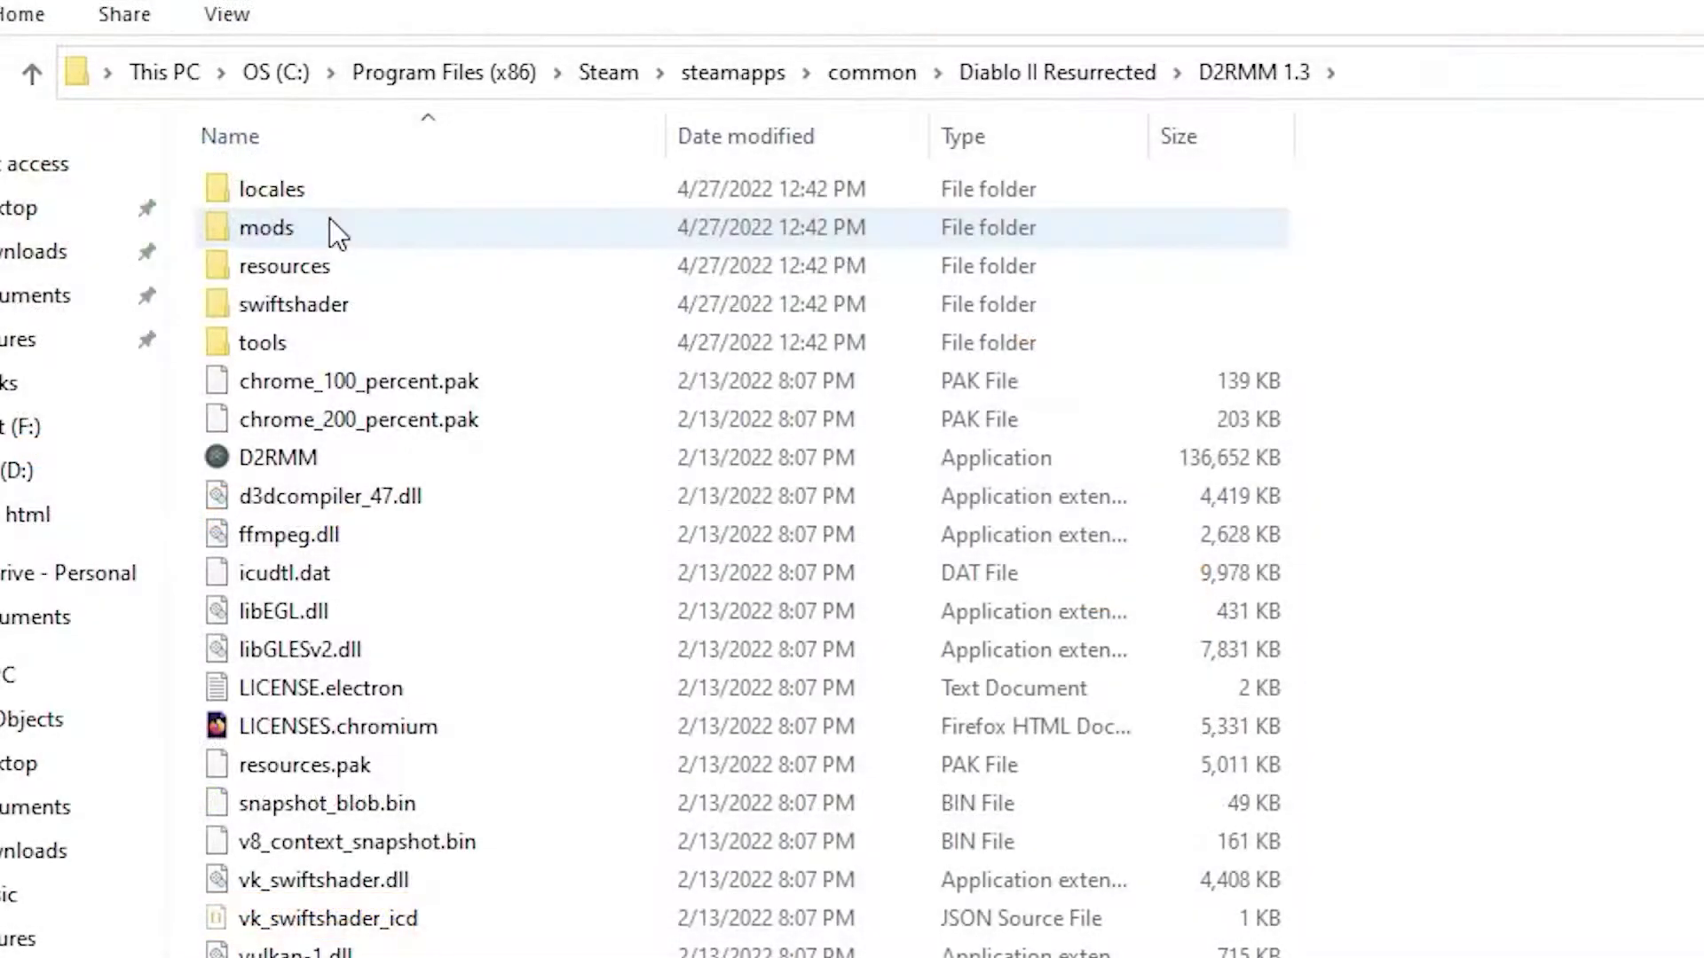
double_click(329, 216)
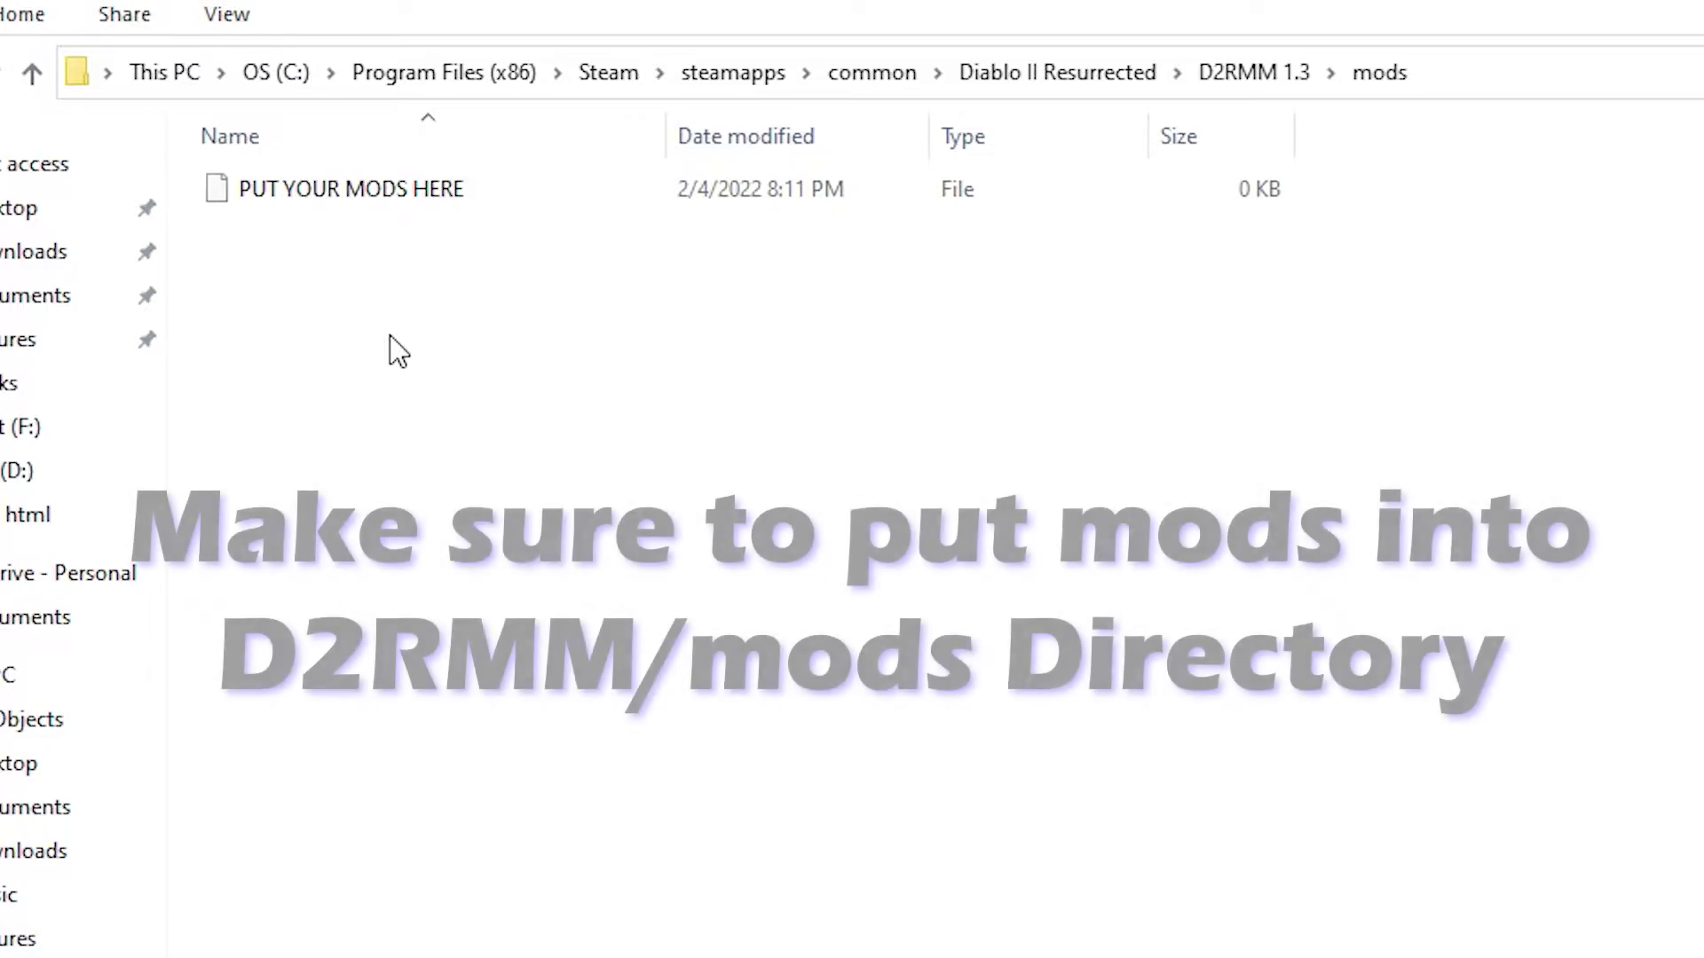
mouse_move(825, 365)
mouse_down()
mouse_move(280, 238)
mouse_move(275, 291)
mouse_move(270, 257)
mouse_up()
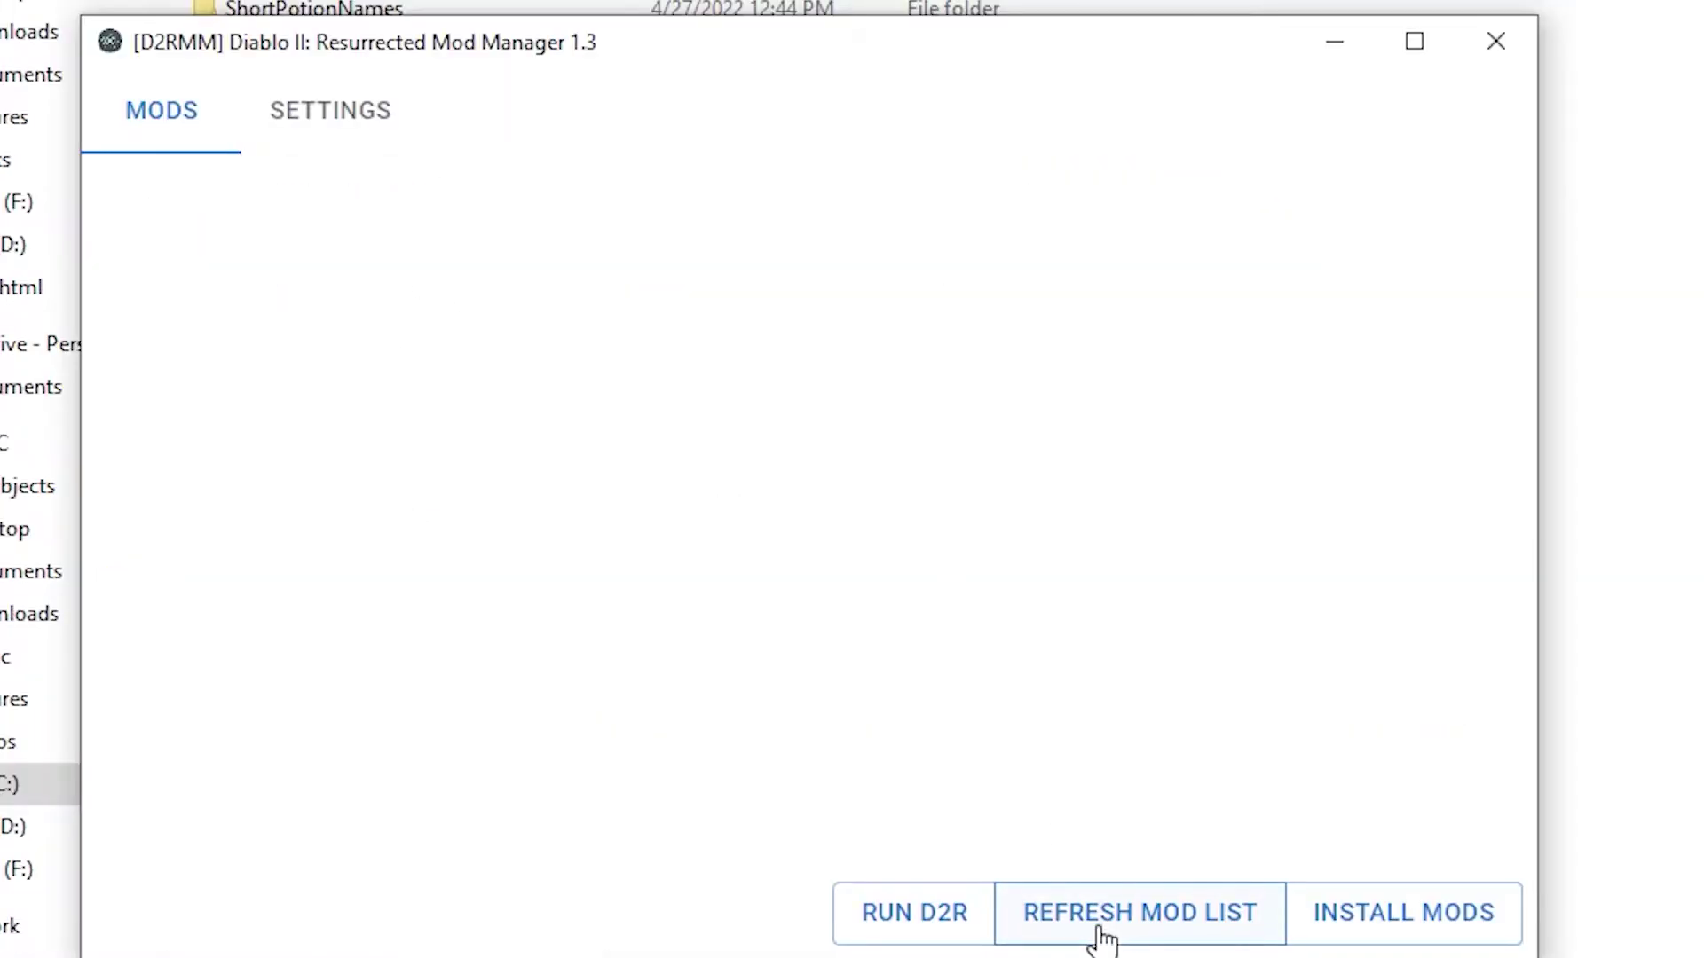
Step: Refresh the mod list and leave Increase Monster Density and Short Potion Names both enabled
click(1100, 934)
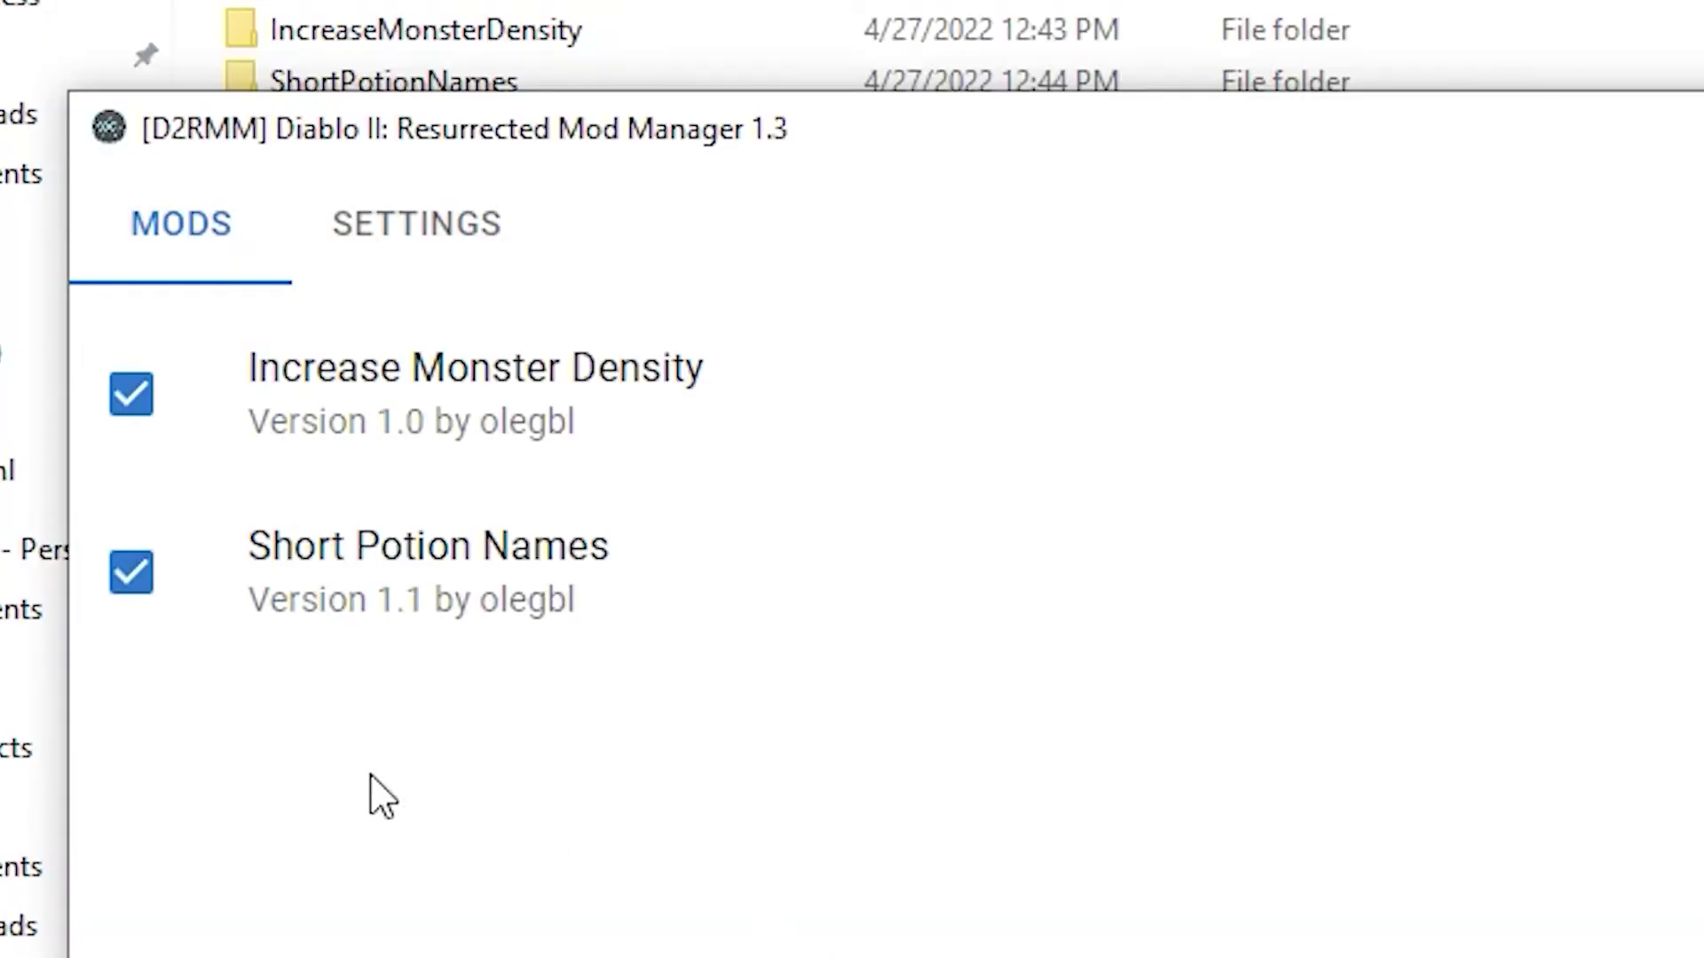
click(135, 576)
click(135, 404)
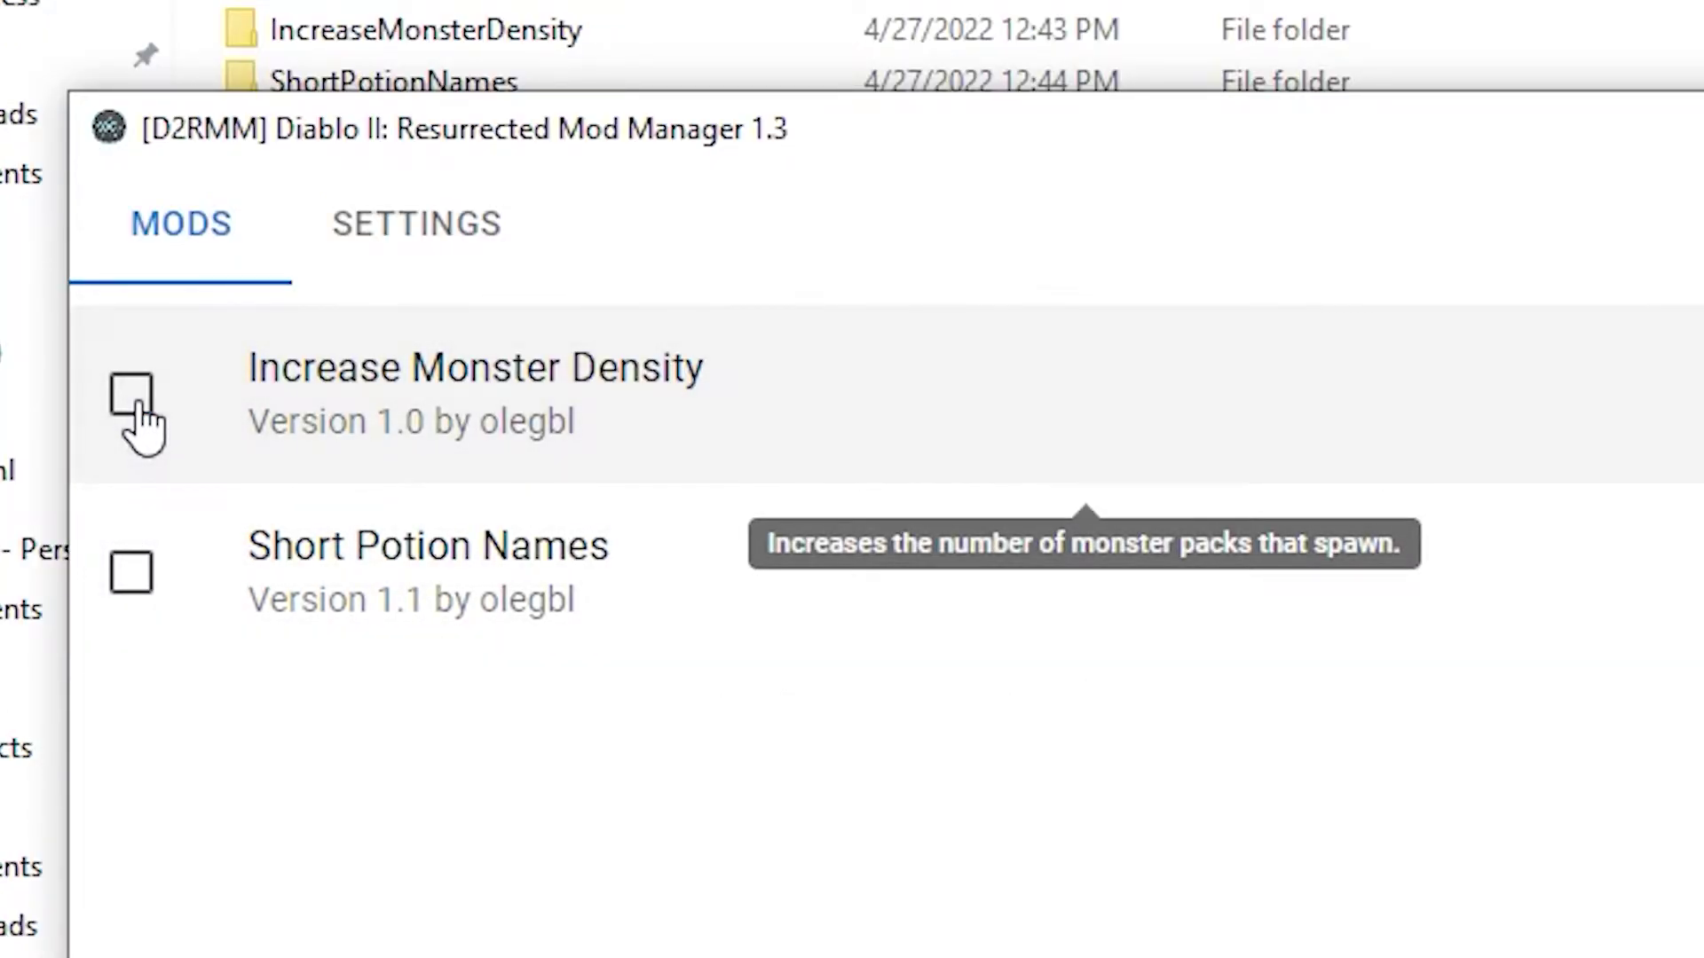
click(134, 404)
click(131, 572)
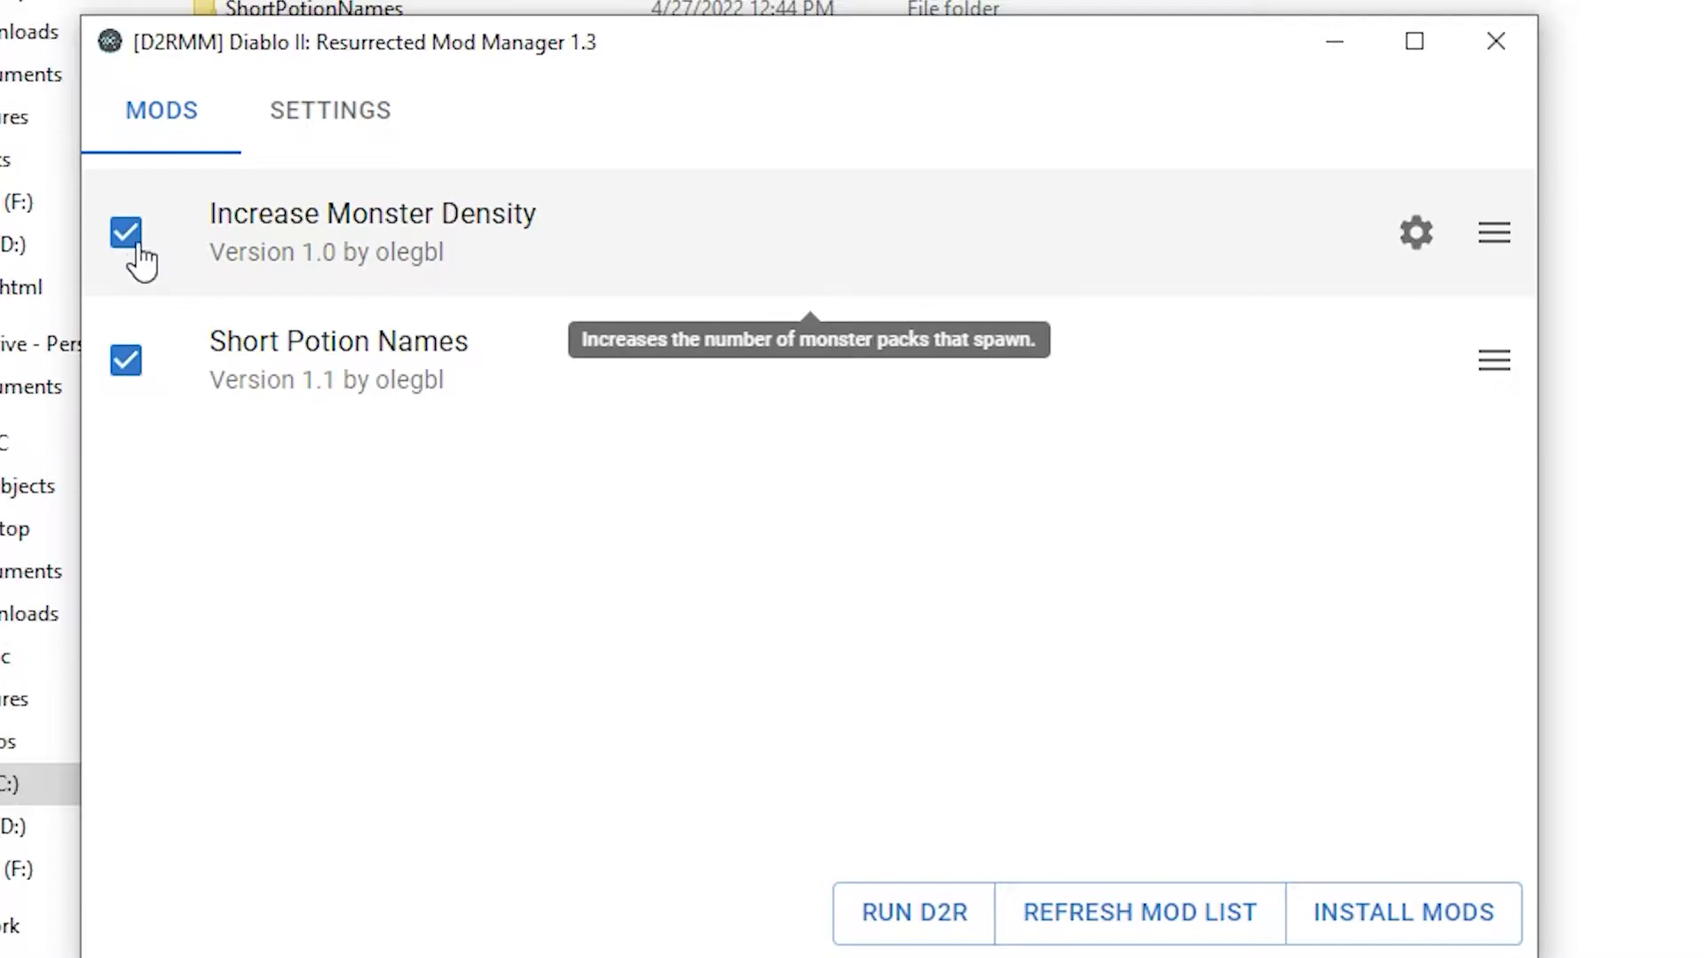
click(133, 244)
click(126, 359)
click(126, 360)
click(133, 244)
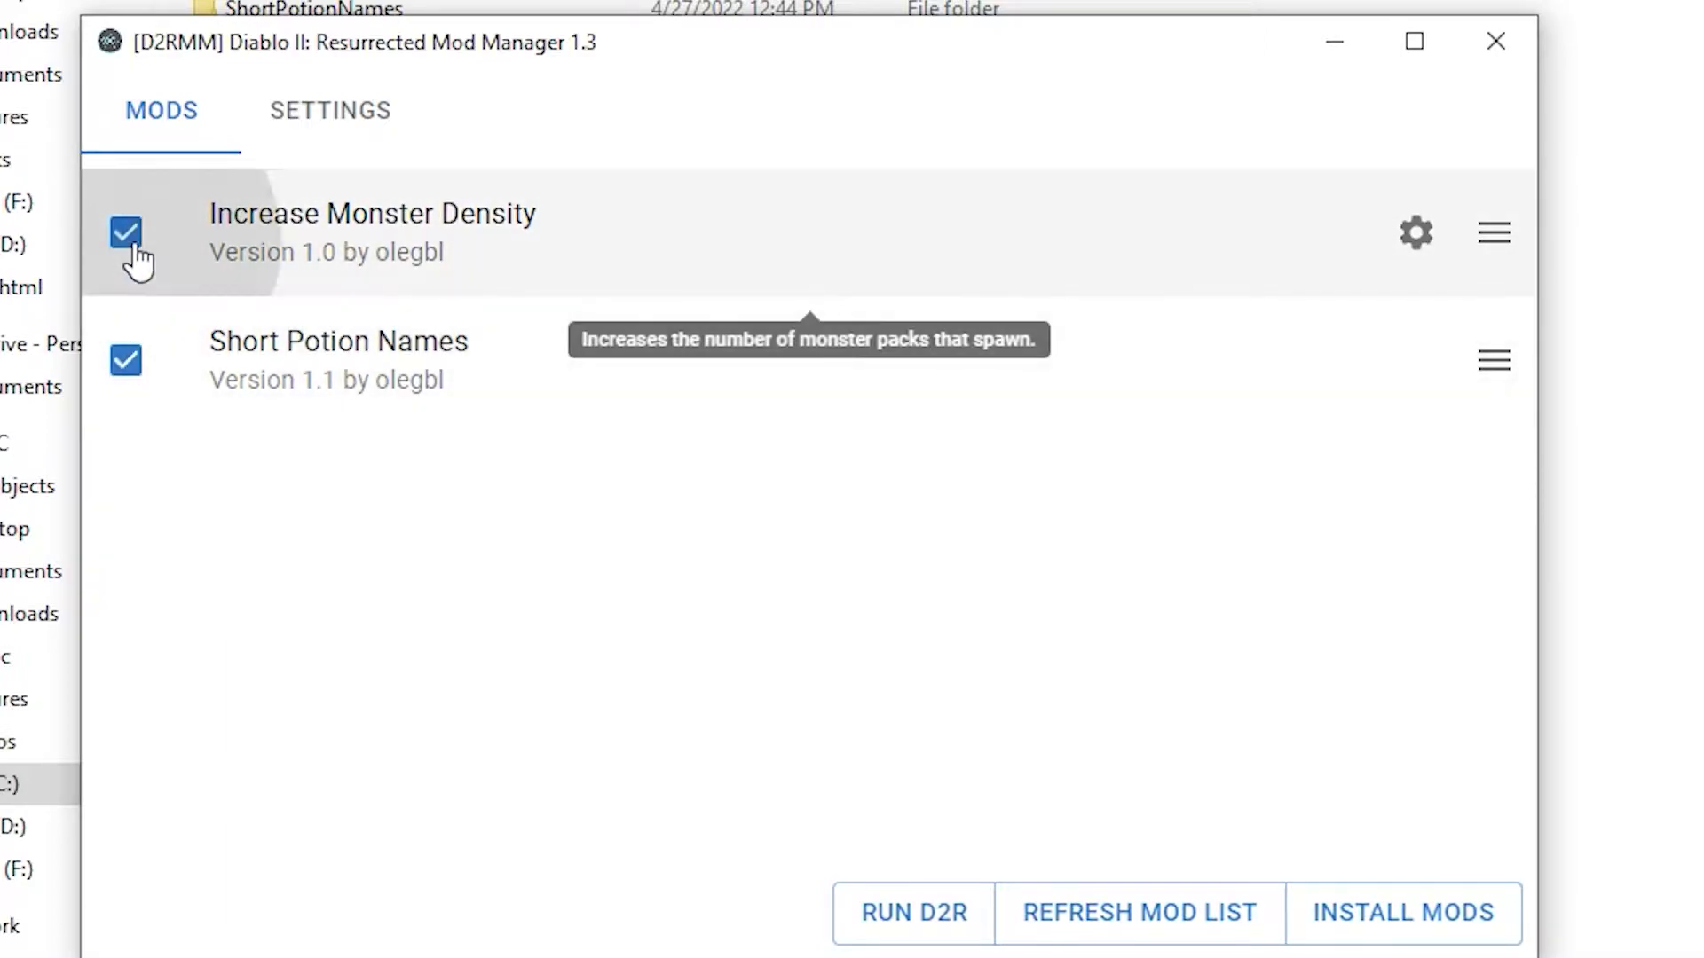
Step: Confirm Increase Monster Density's Monster Density Multiplier is set to 4
click(1411, 236)
drag(1258, 266, 1079, 302)
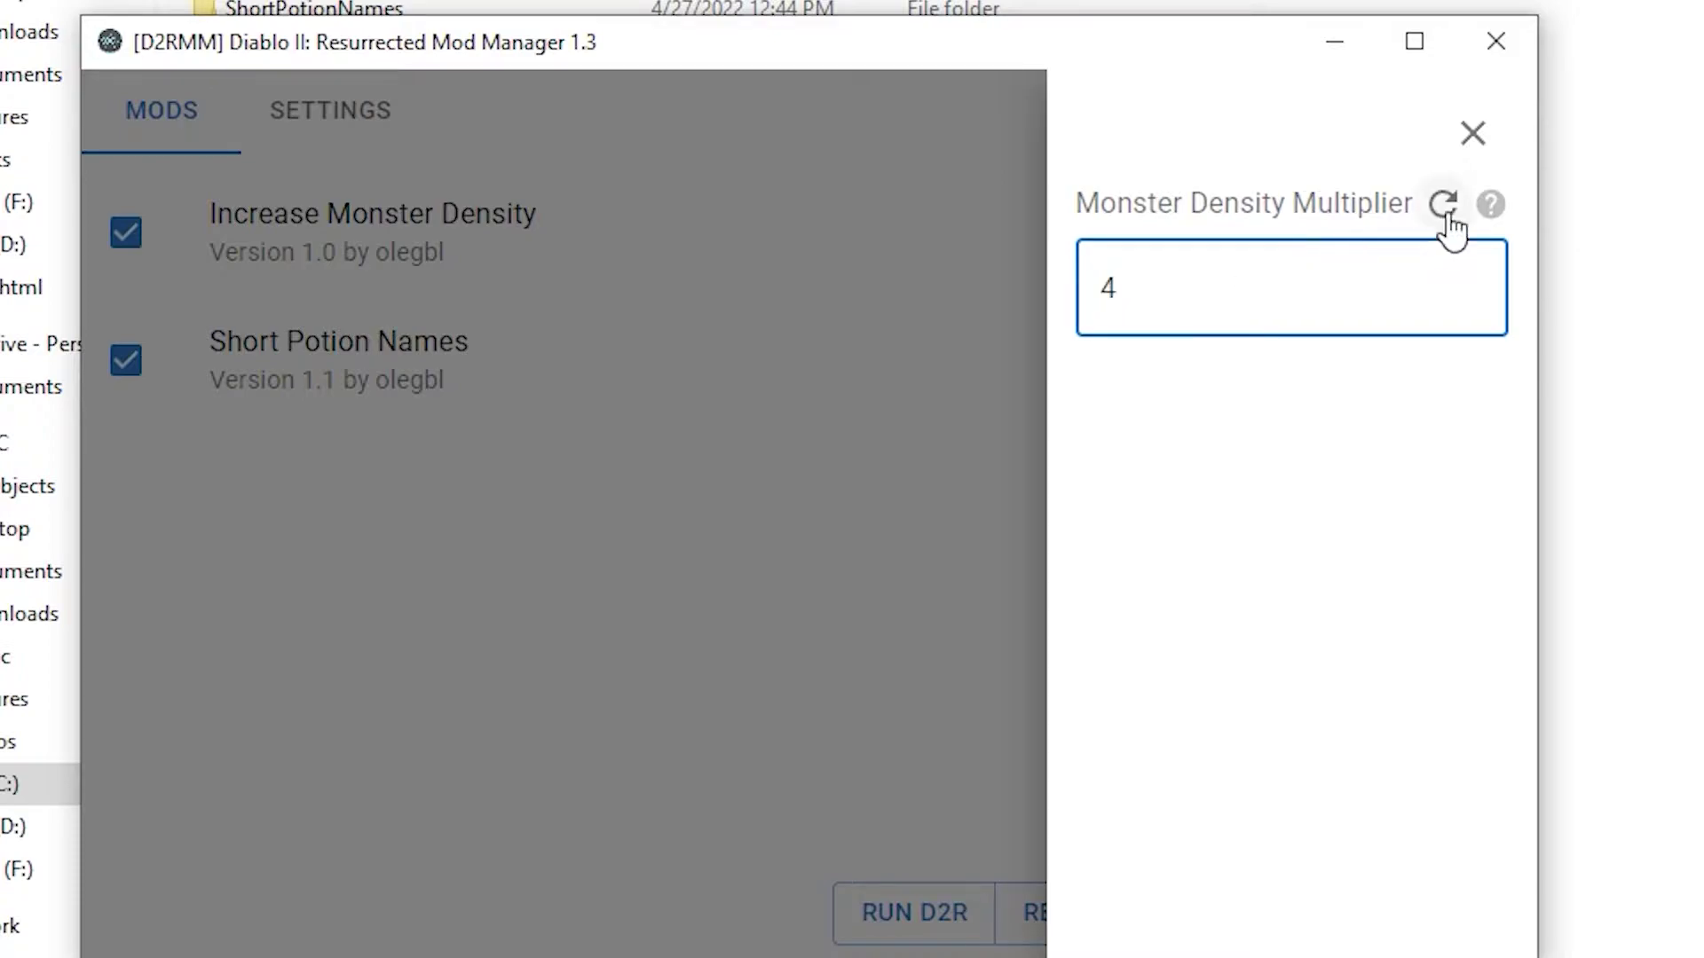
click(1475, 133)
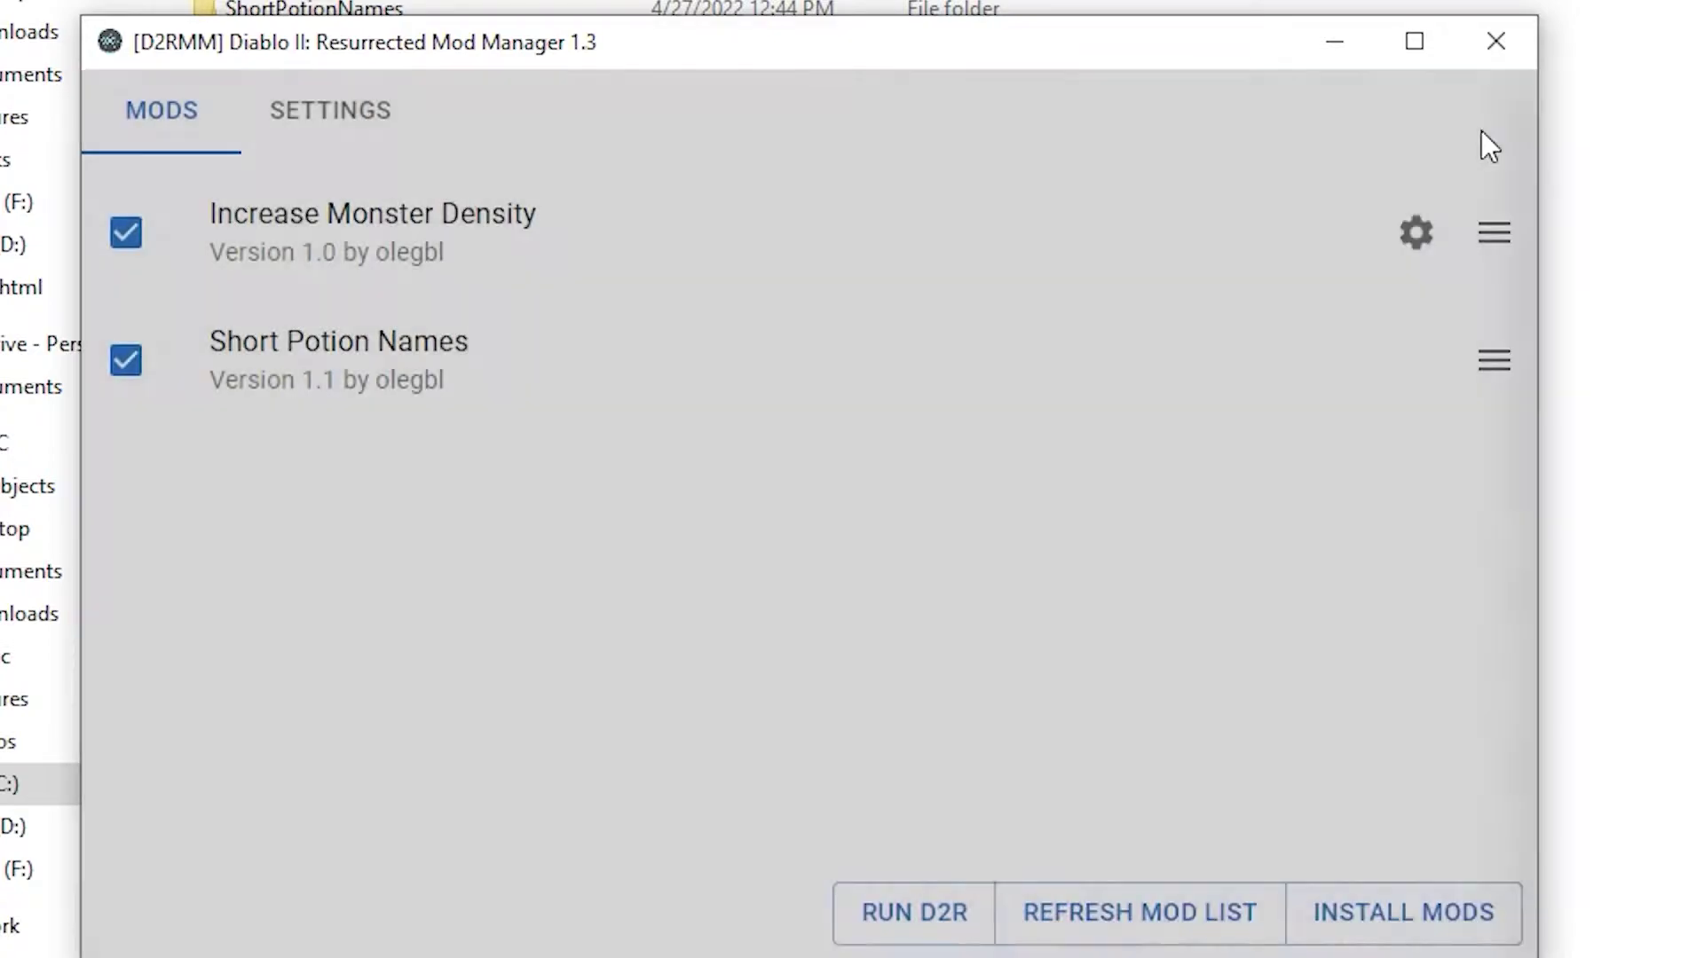
Step: Put Increase Monster Density above Short Potion Names, install the mods, and run D2R
drag(826, 350, 833, 224)
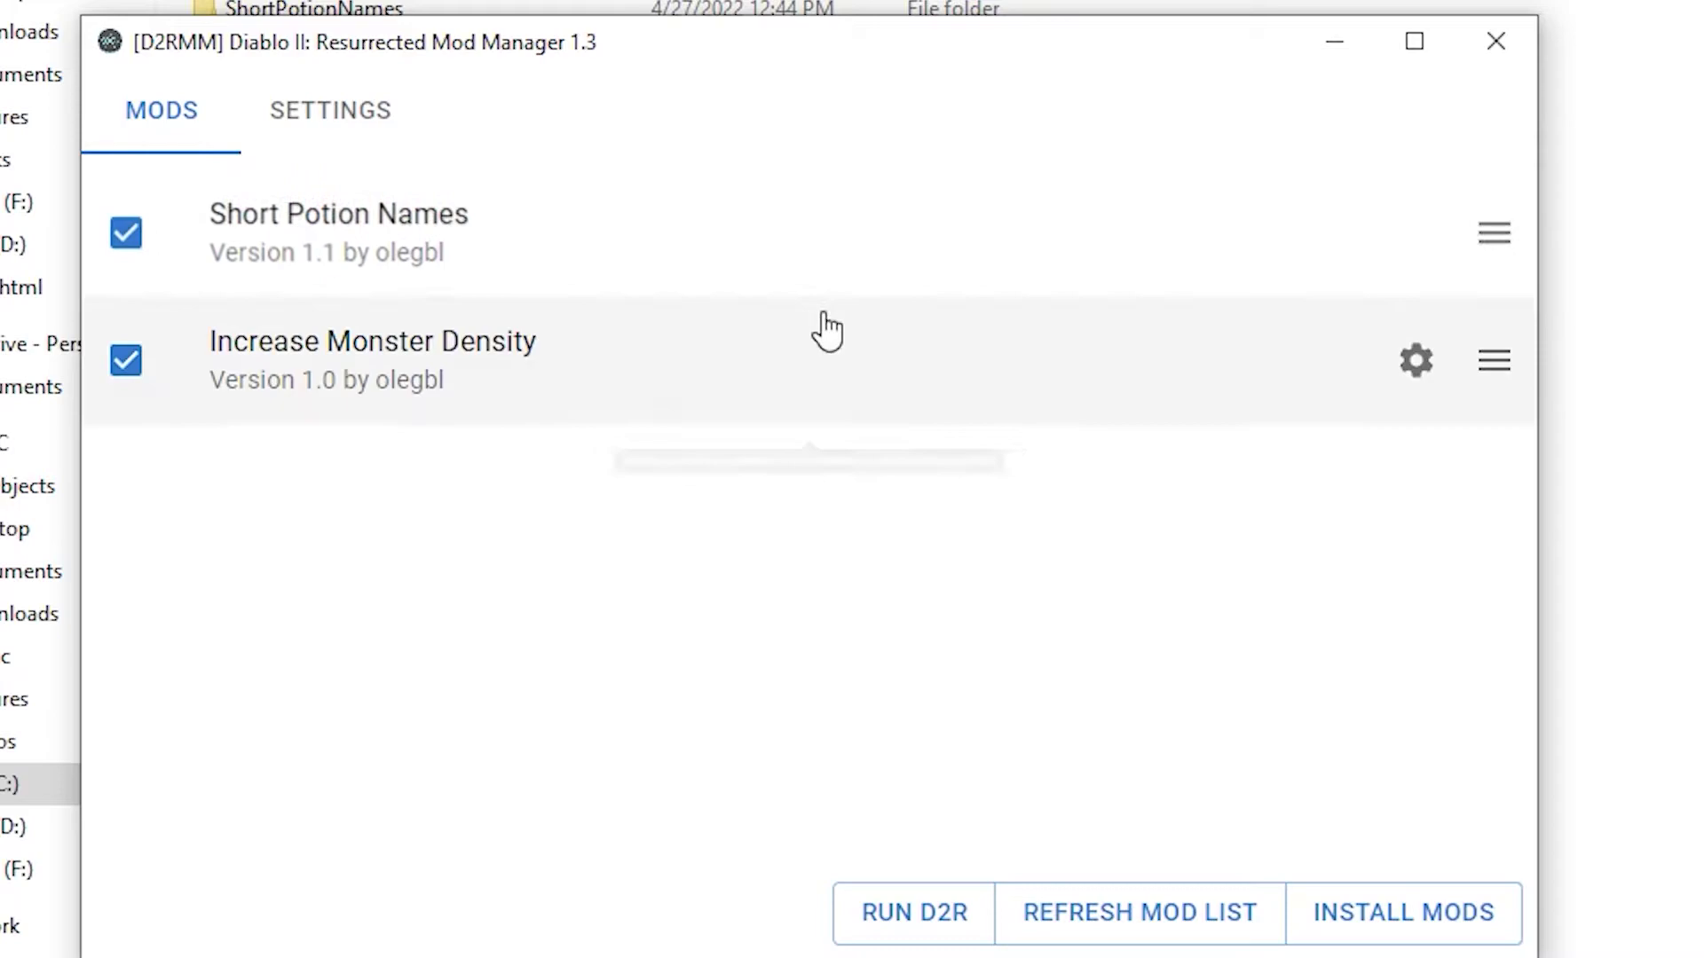
drag(826, 331, 796, 200)
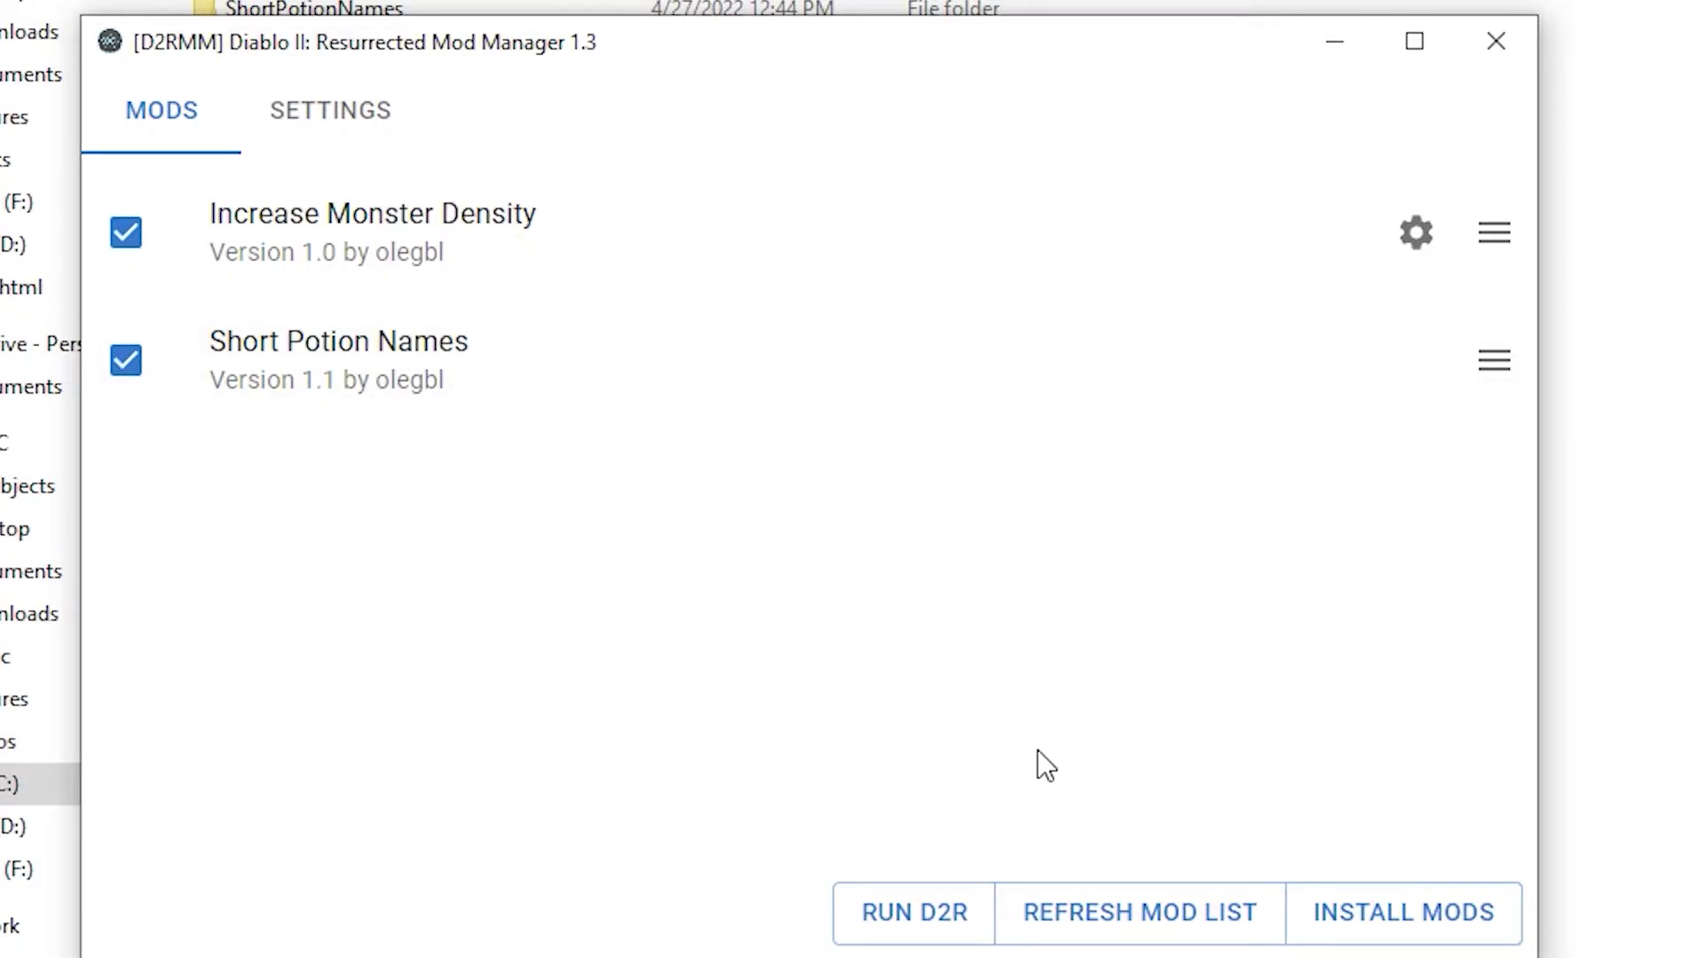
click(1384, 933)
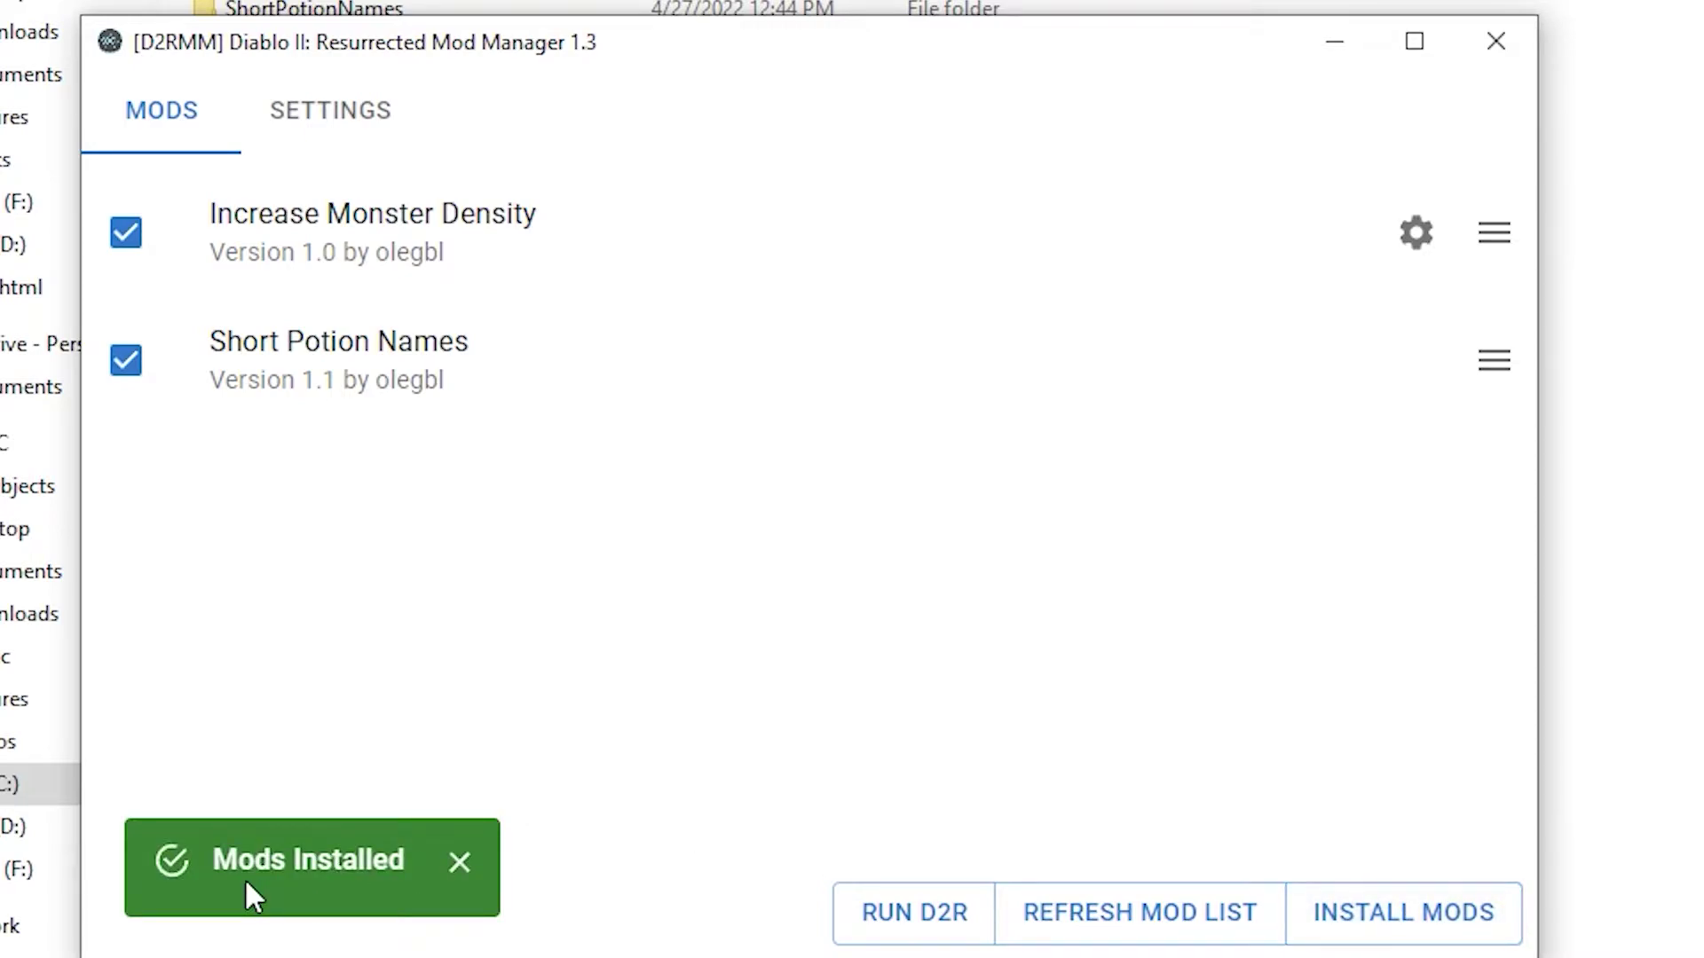
click(894, 928)
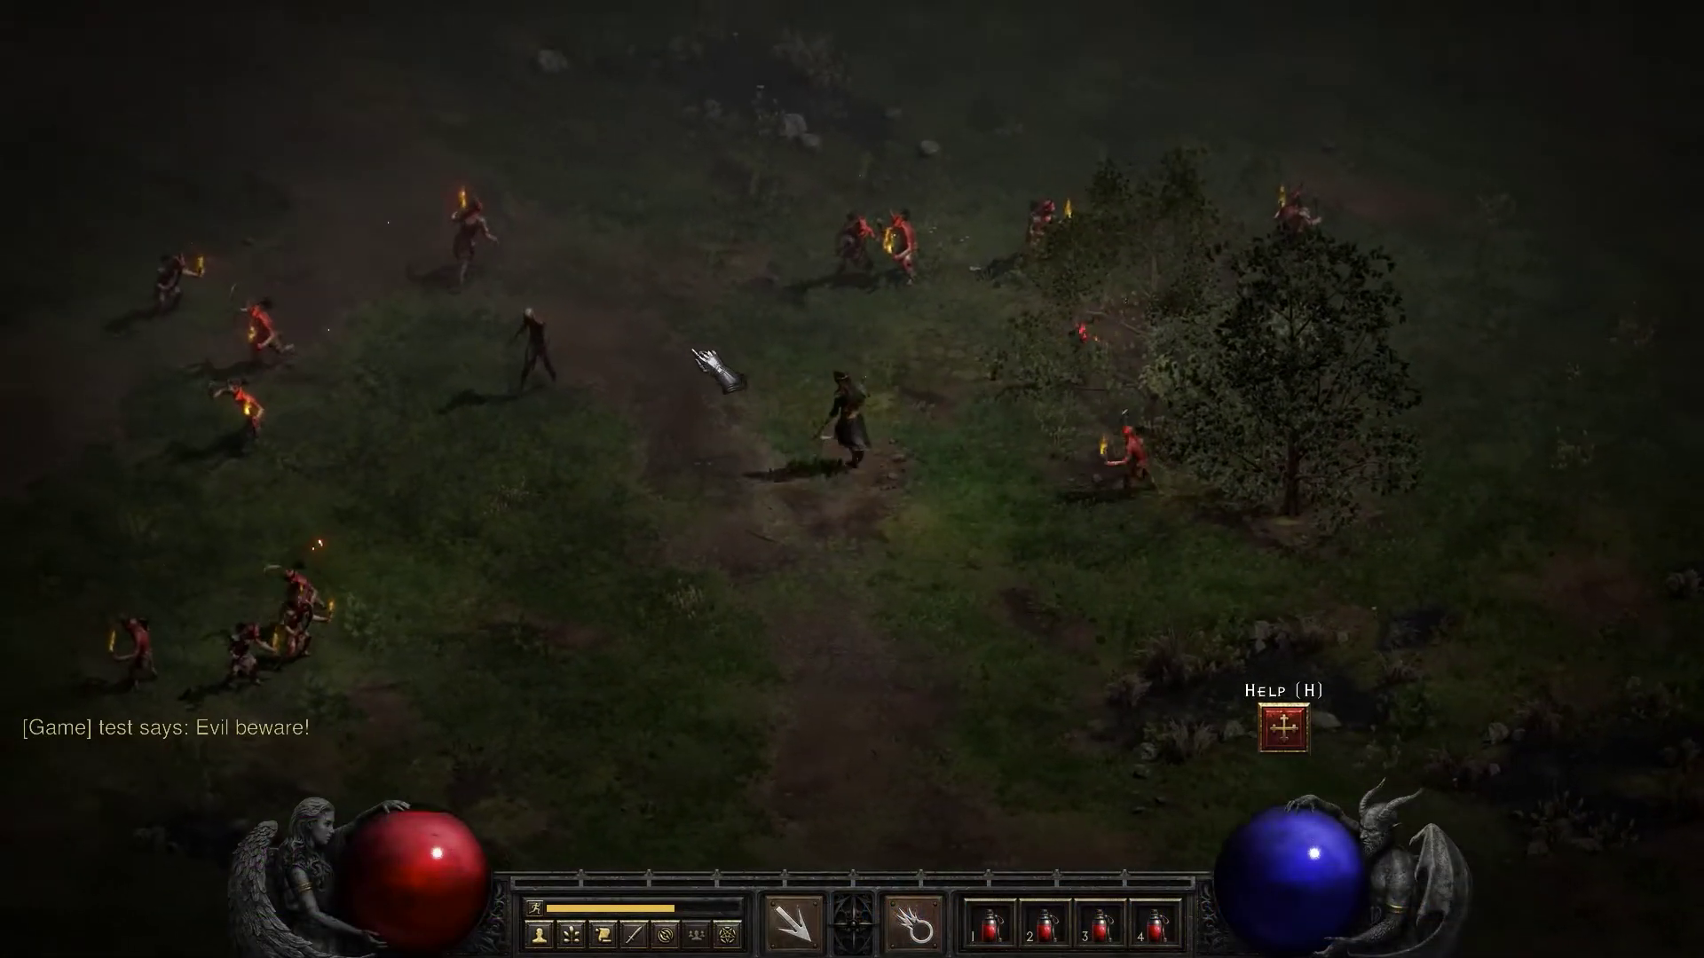
click(719, 368)
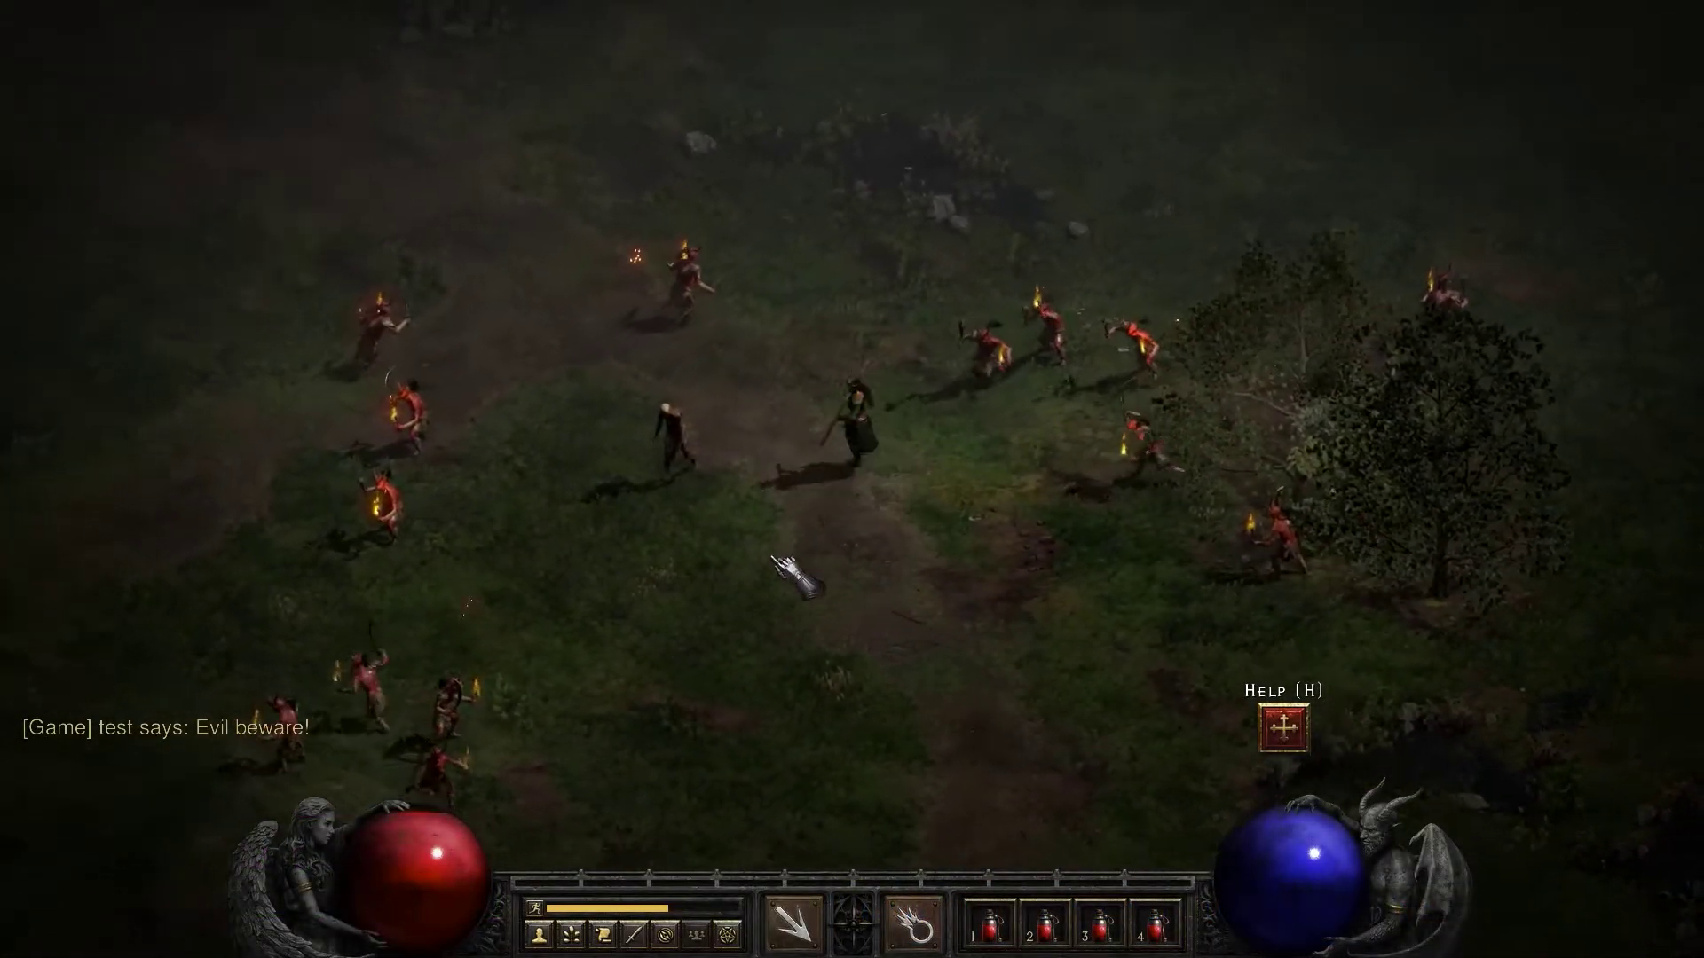
Step: Create shortcuts to D2RMM.exe and D2R.exe, and copy the -mod D2RMM -txt arguments
right_click(723, 601)
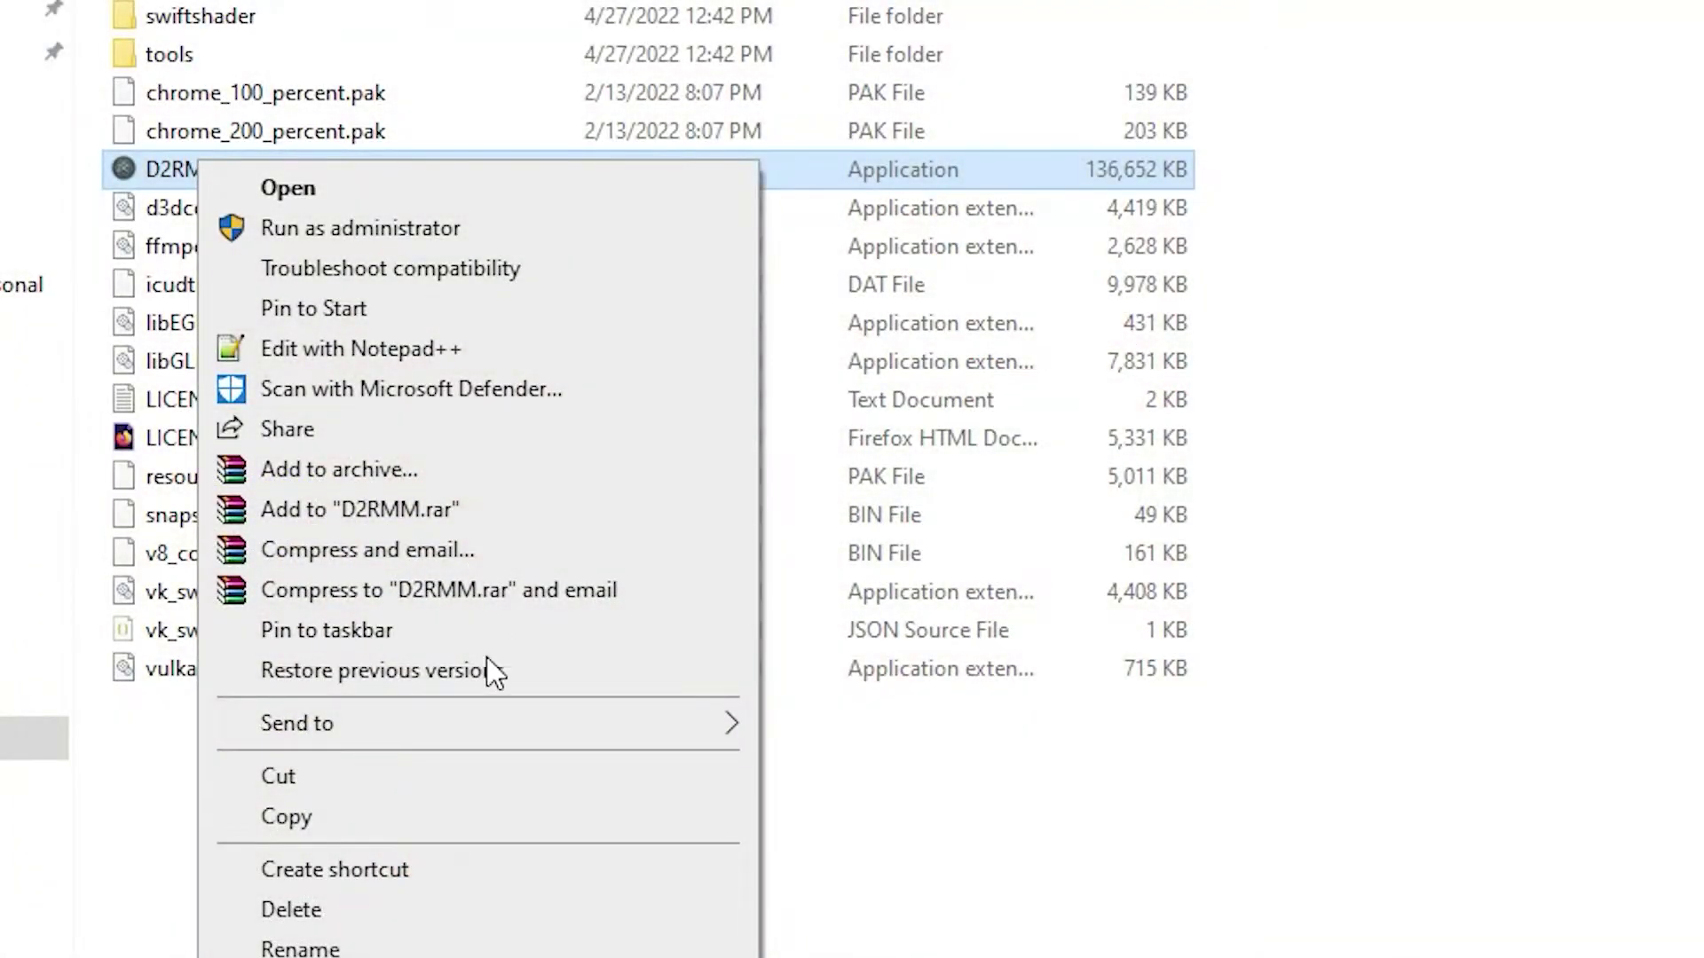
click(469, 883)
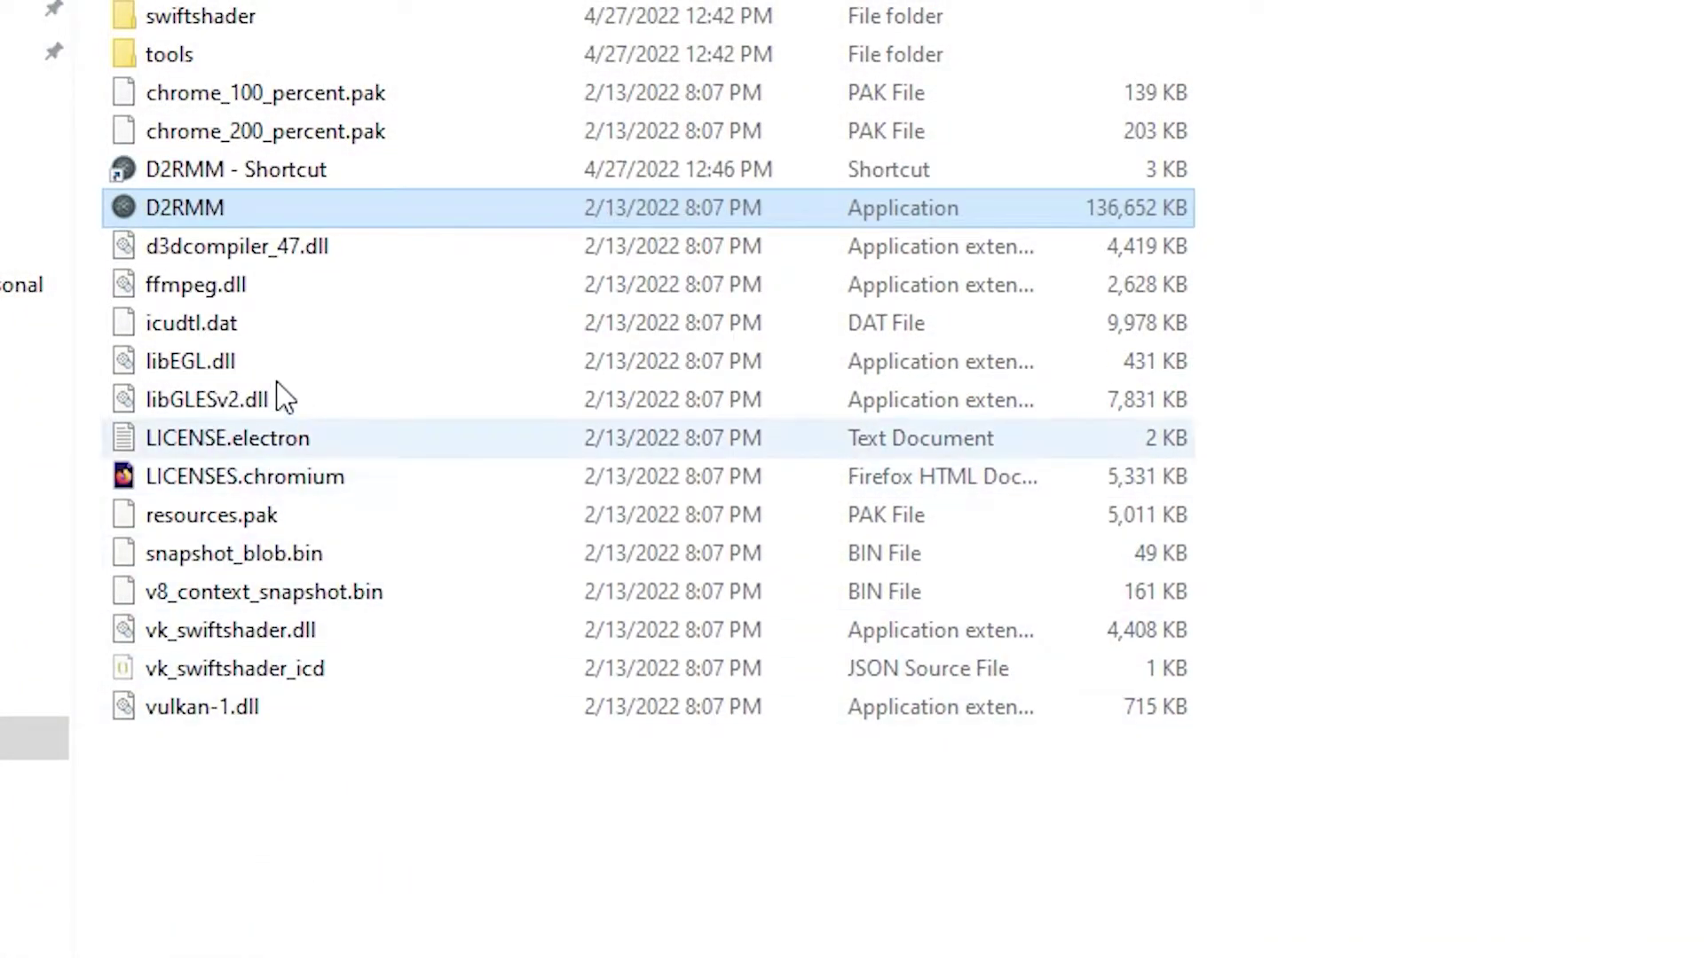
click(318, 174)
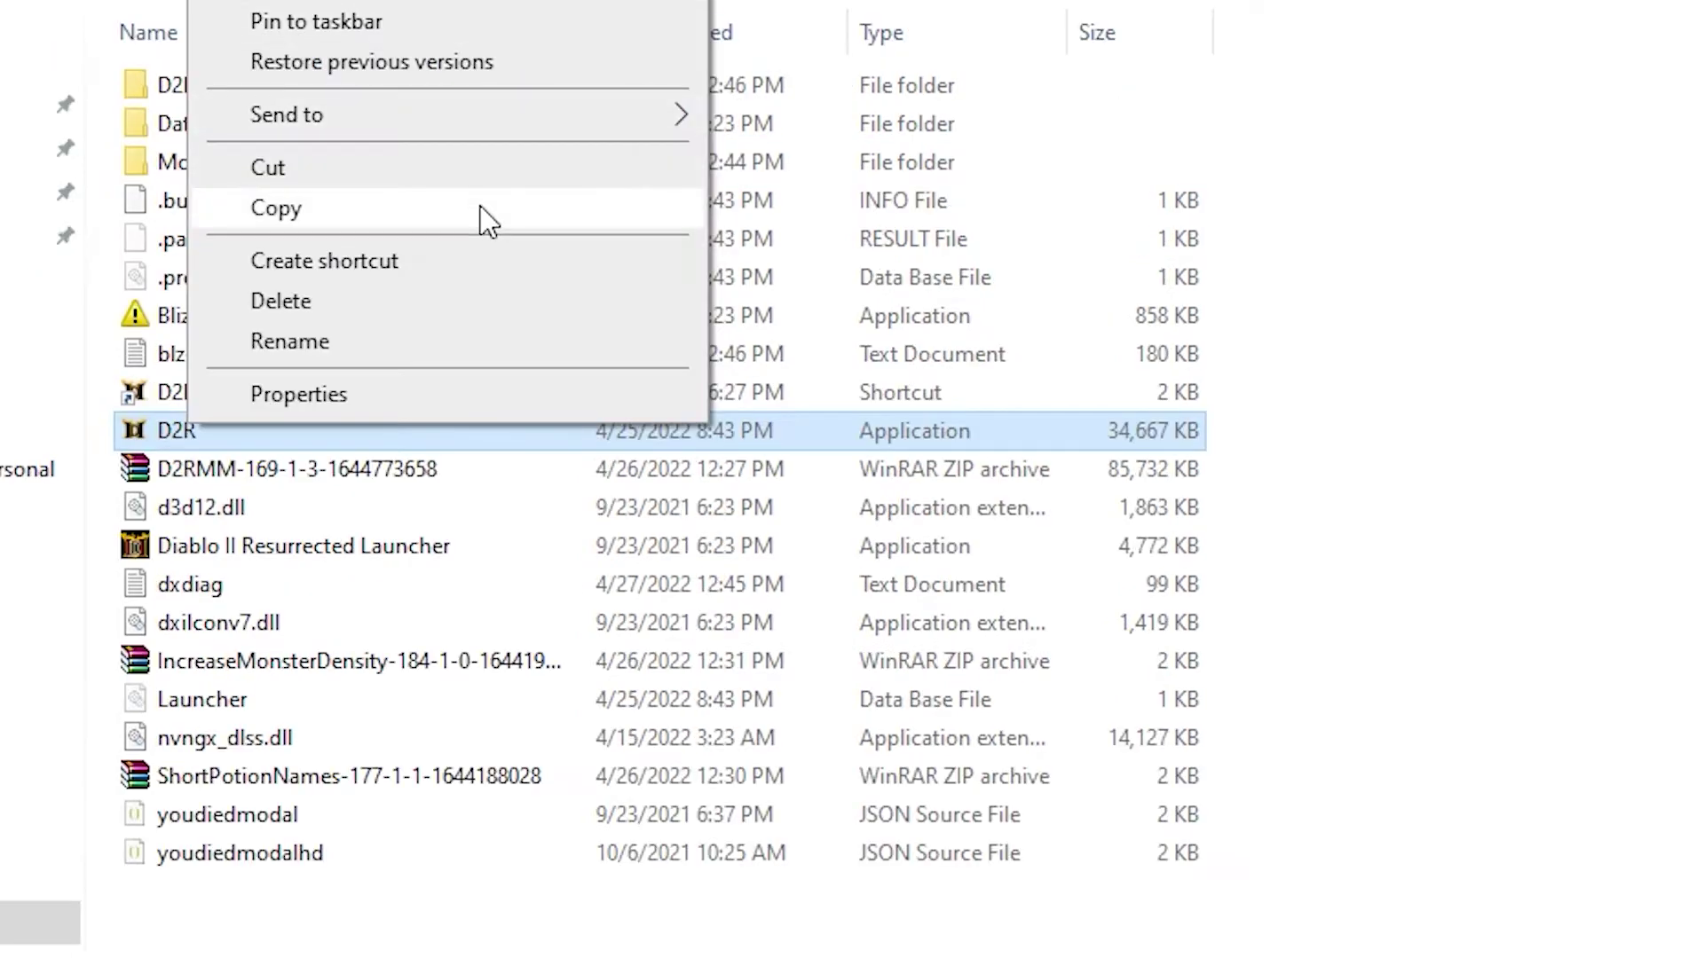
click(479, 261)
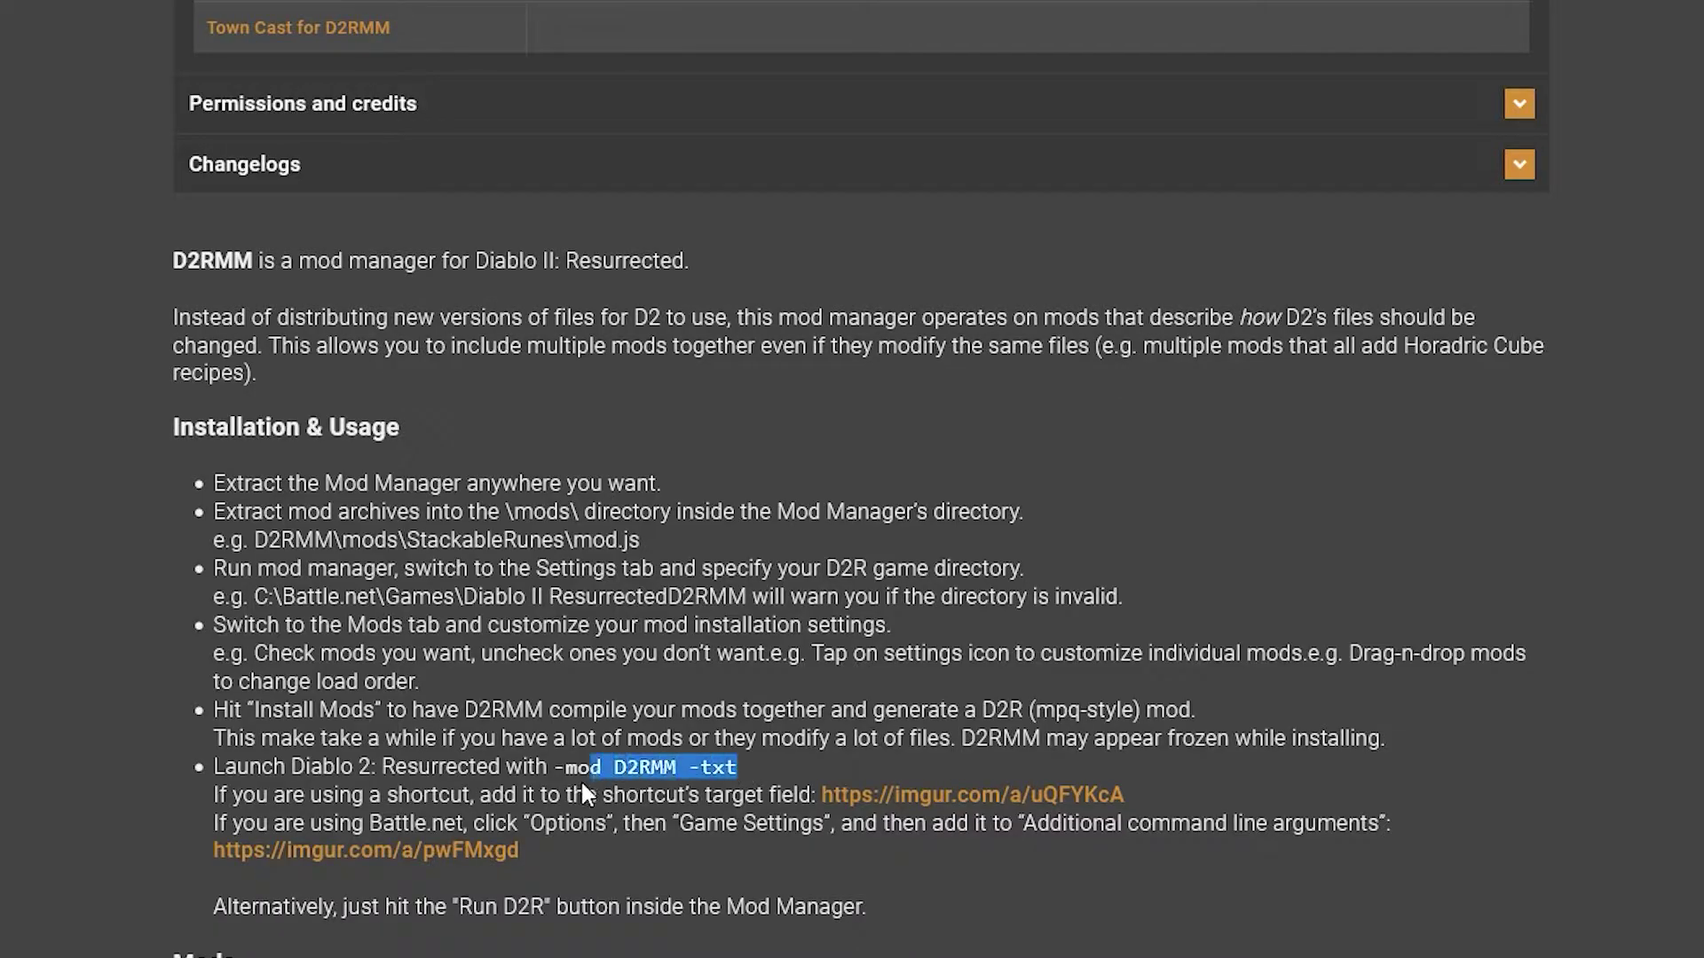
drag(585, 792, 554, 772)
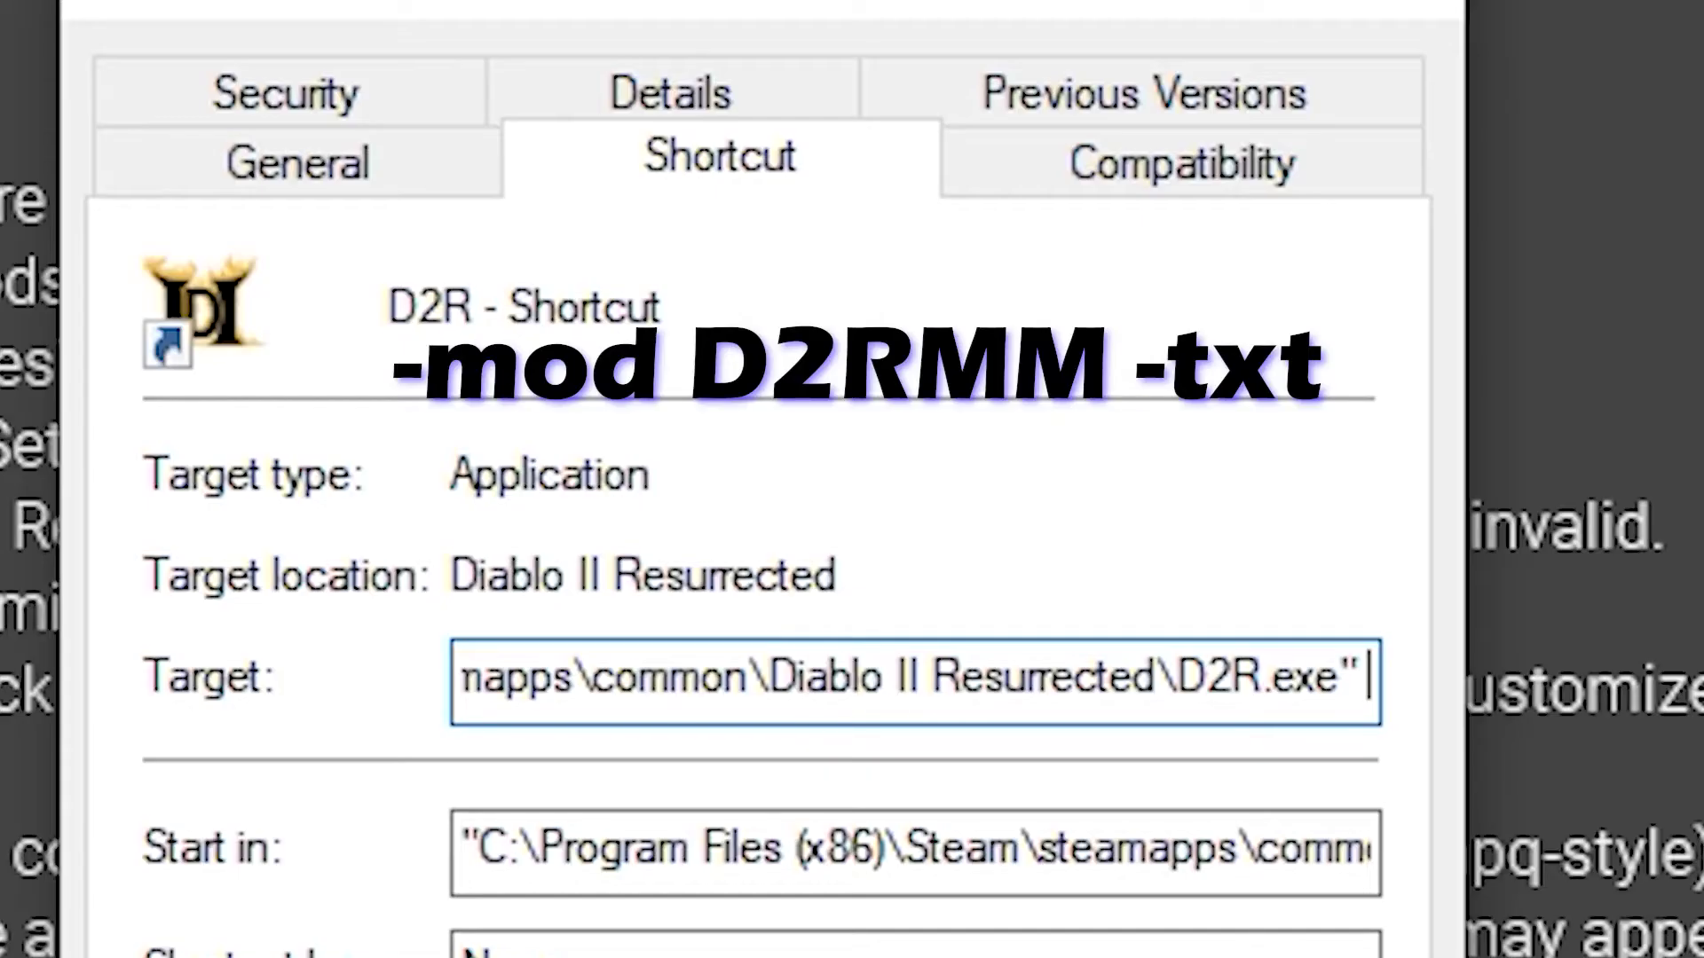
Step: Enable Diablo II: Resurrected's additional command line arguments in Battle.net as -mod D2RMM -txt
text(-mod D2RMM -txt)
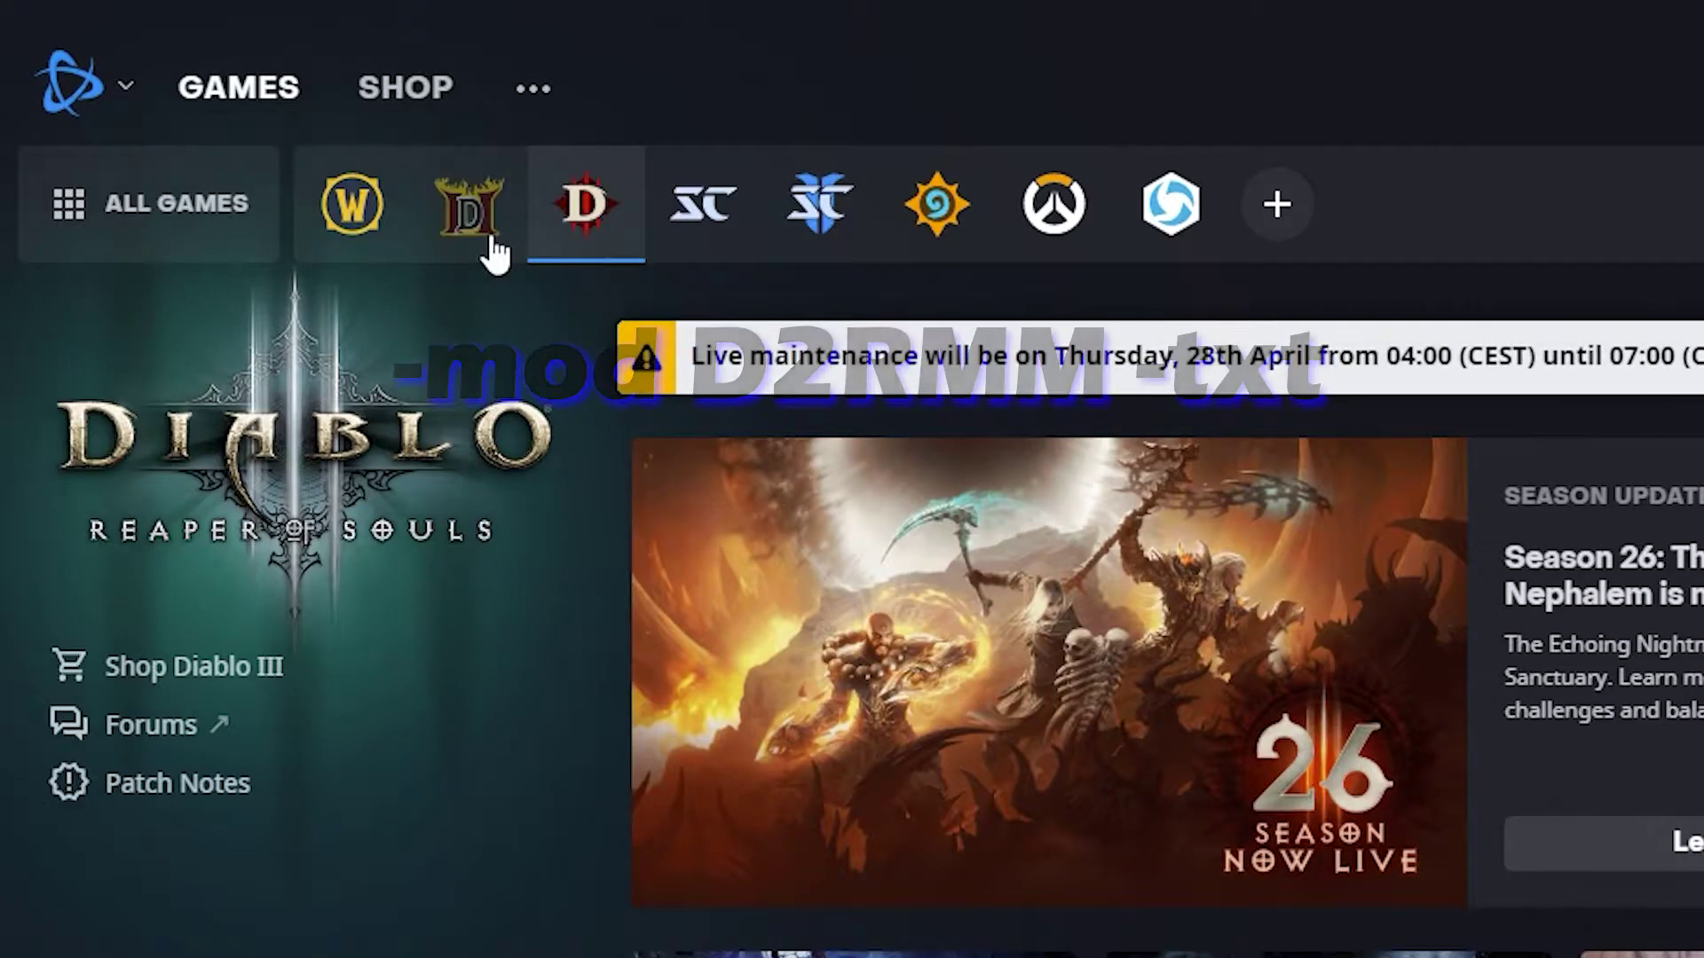
click(491, 251)
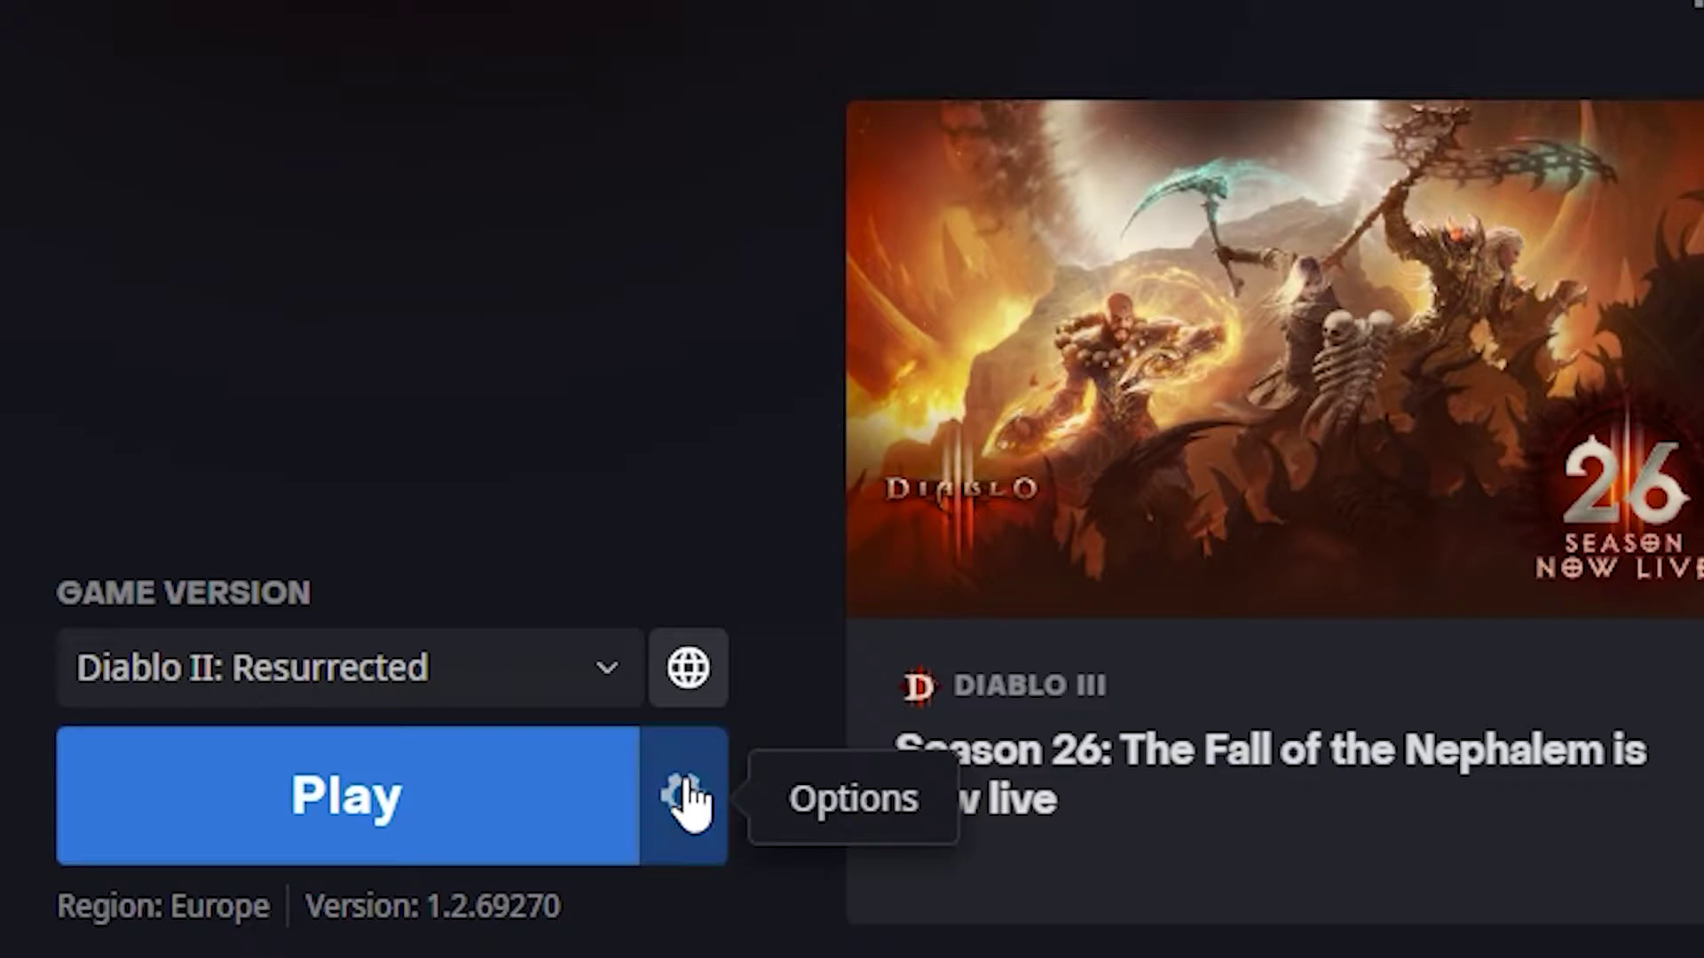
click(687, 799)
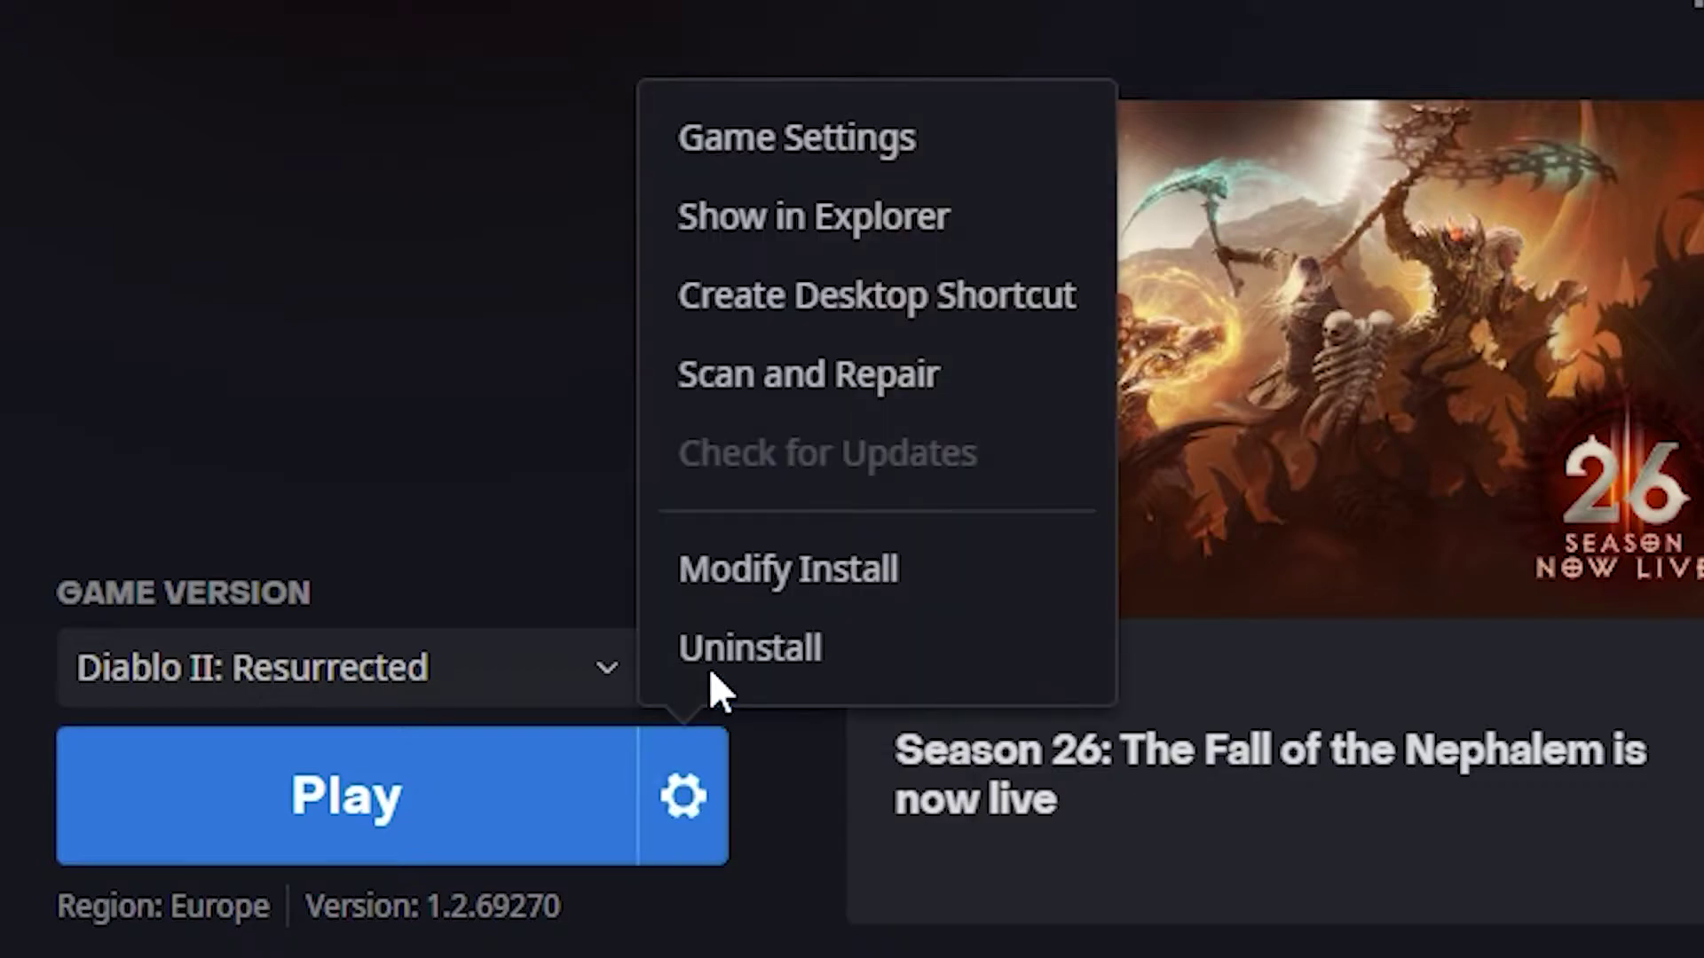
click(807, 161)
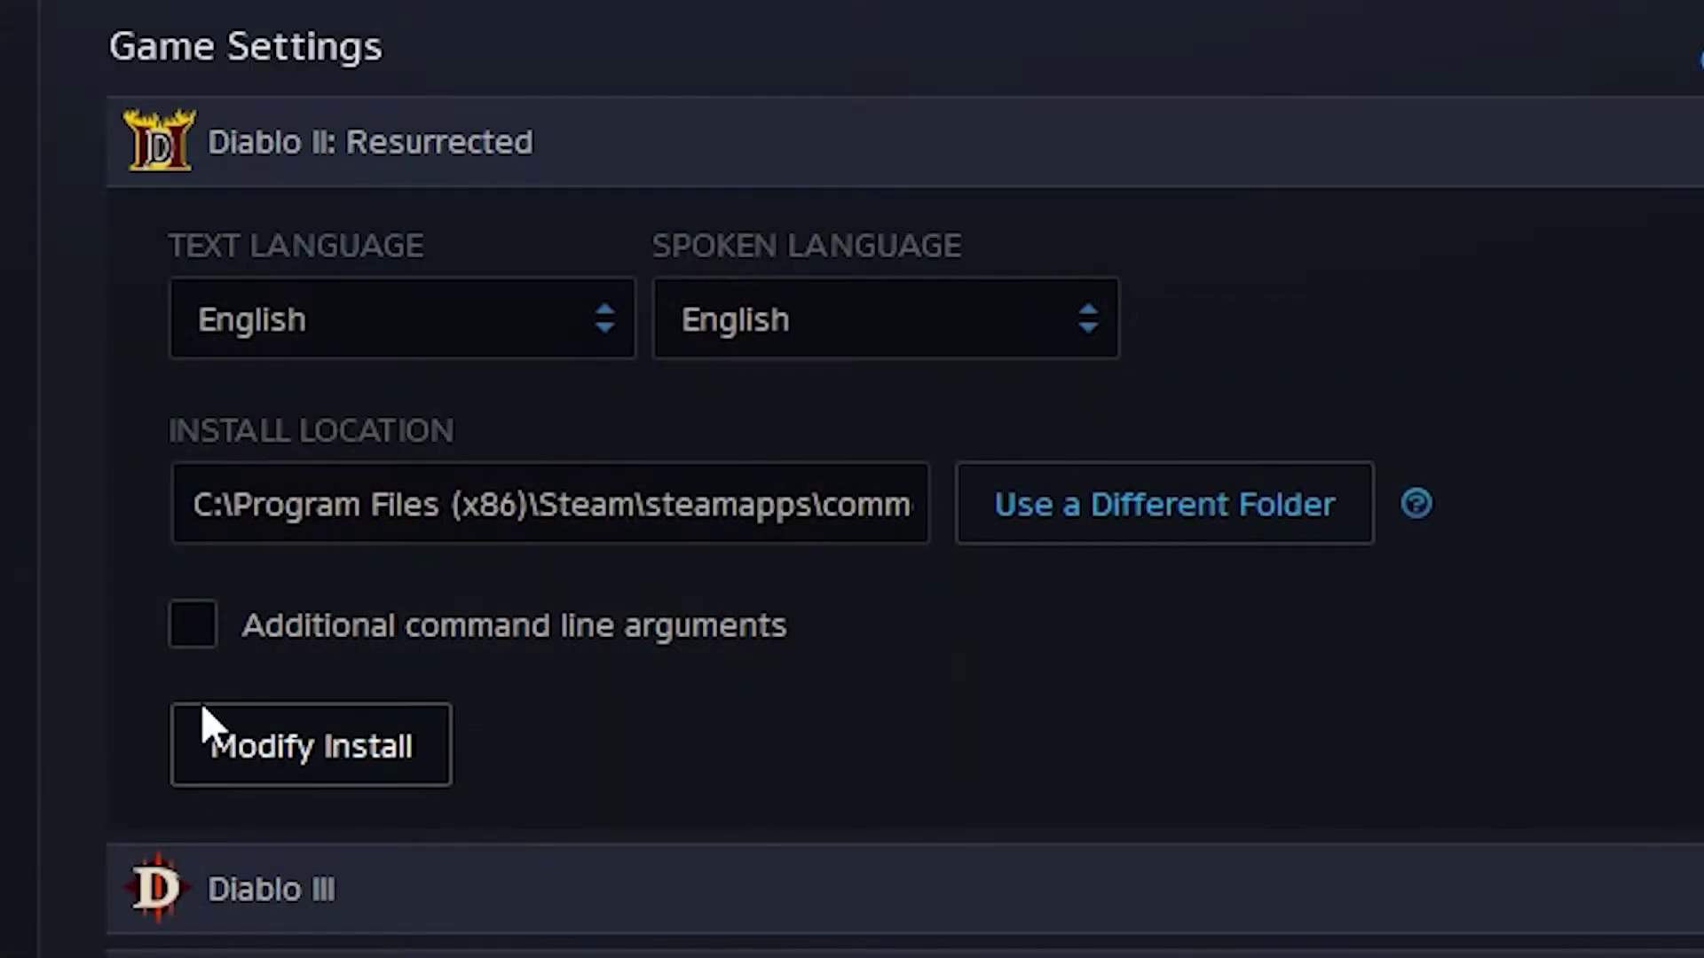
click(193, 625)
click(337, 735)
text(-mod D2RMM -txt)
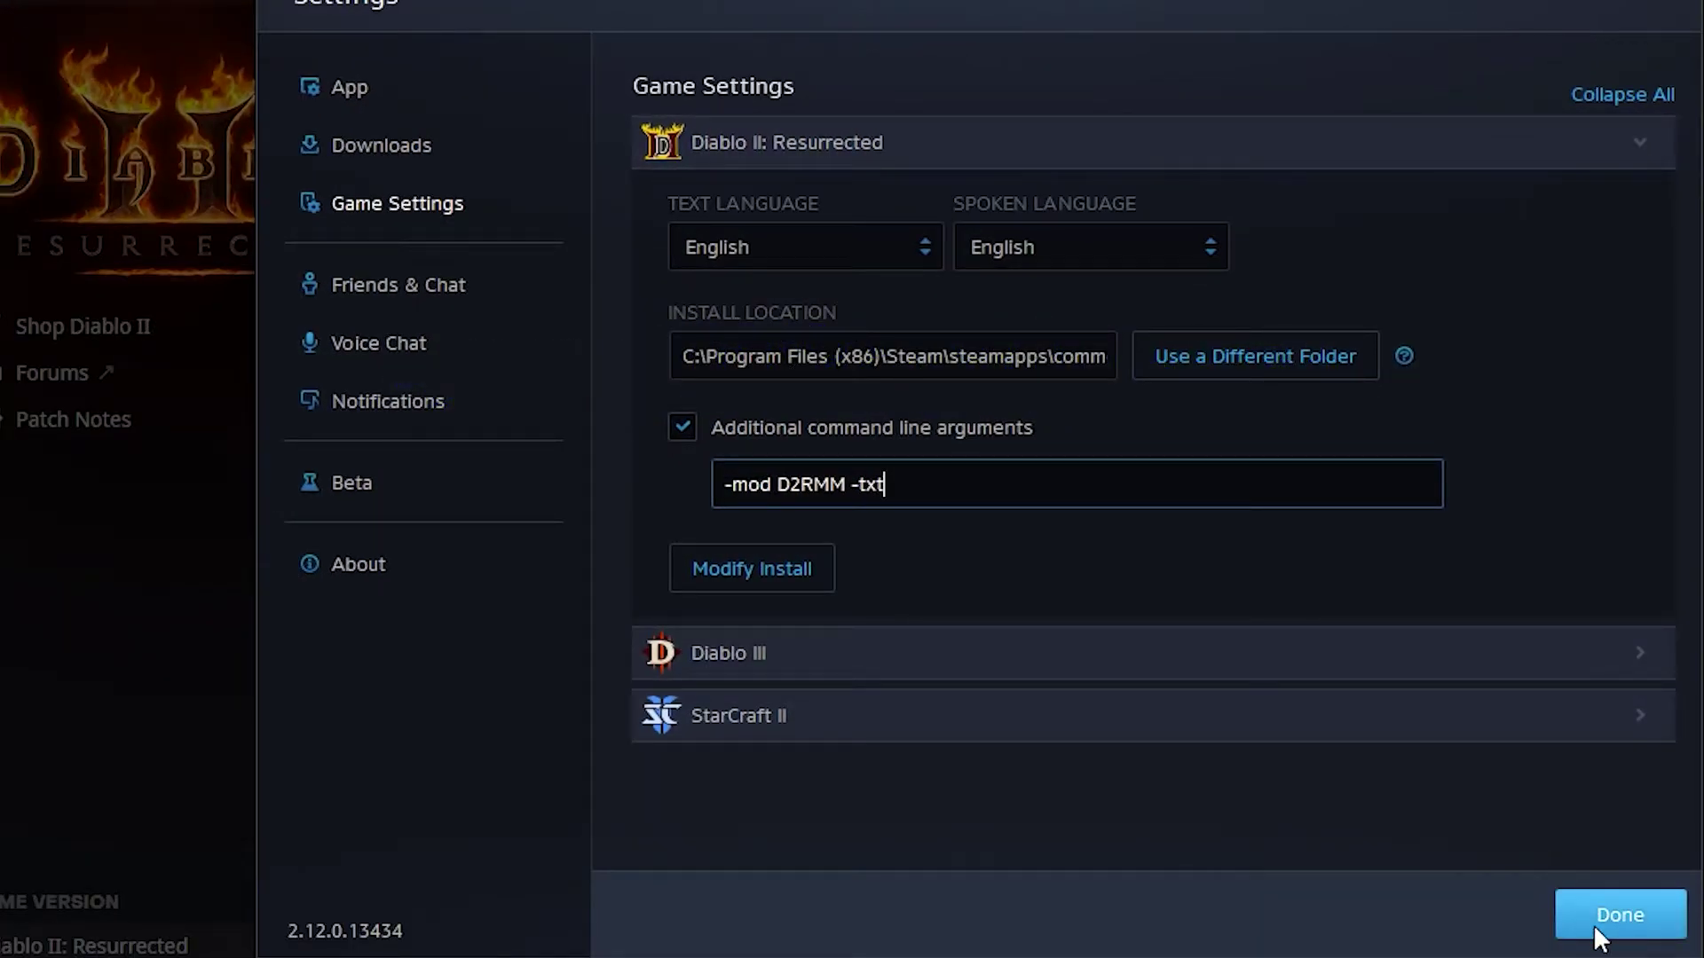
click(1594, 926)
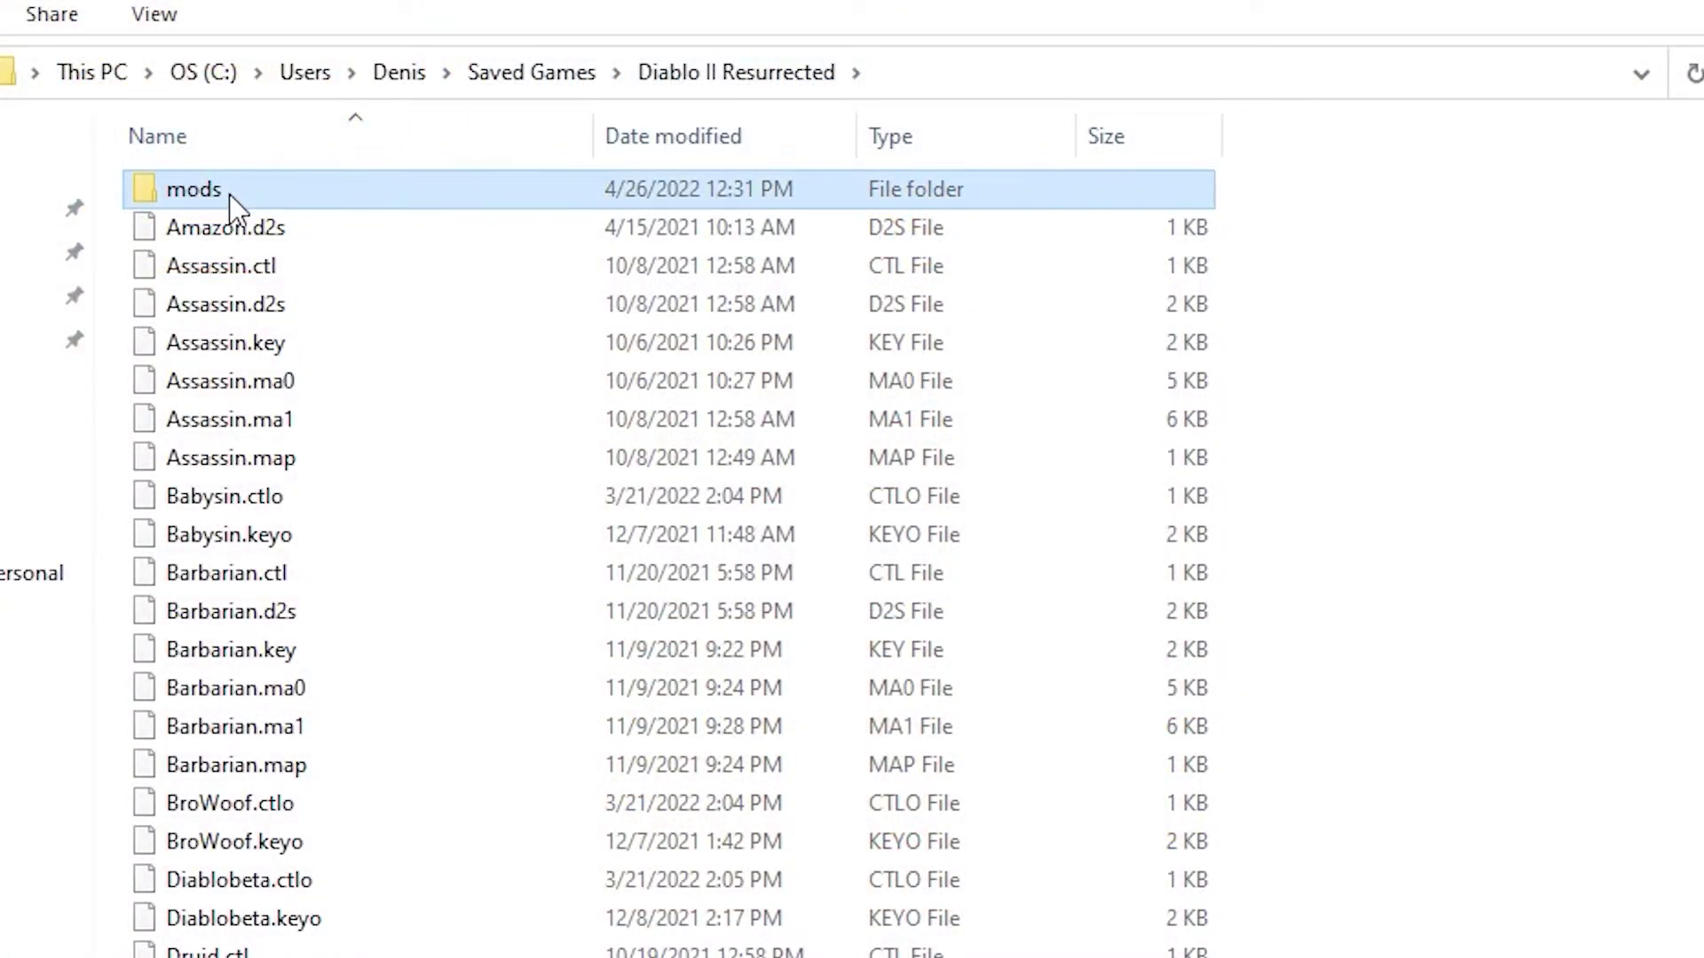
Step: Go into Saved Games' mods\D2RMM folder and open the Karla folder to copy its saves
double_click(229, 193)
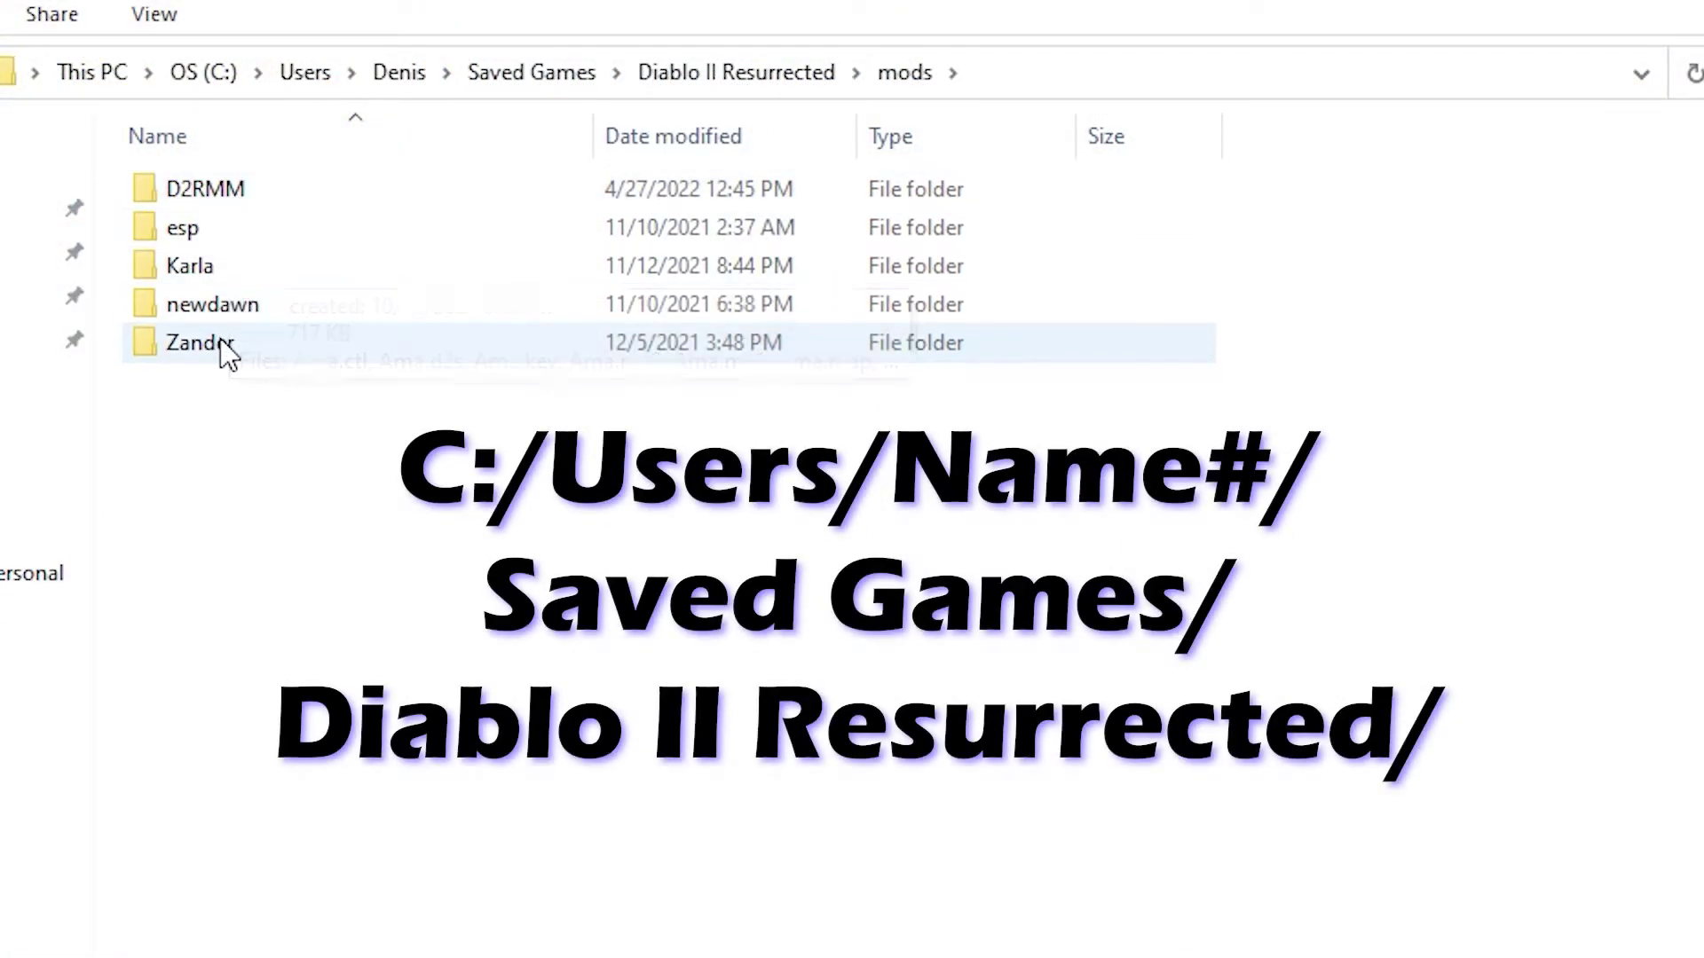
double_click(252, 204)
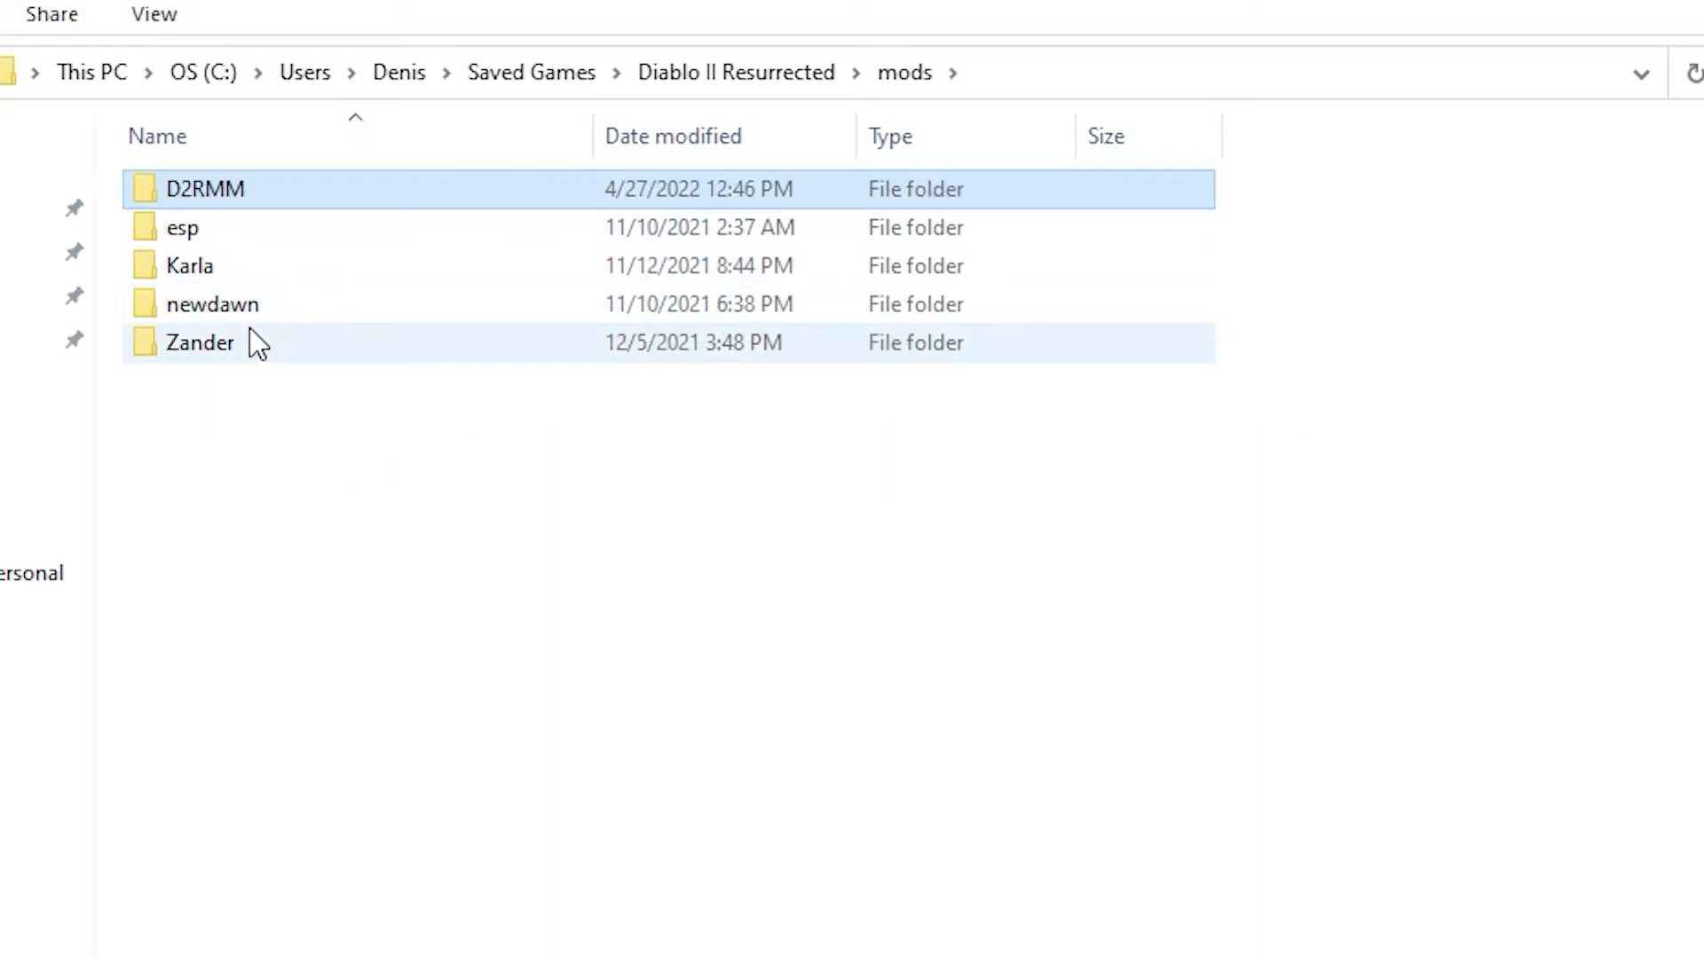
double_click(254, 268)
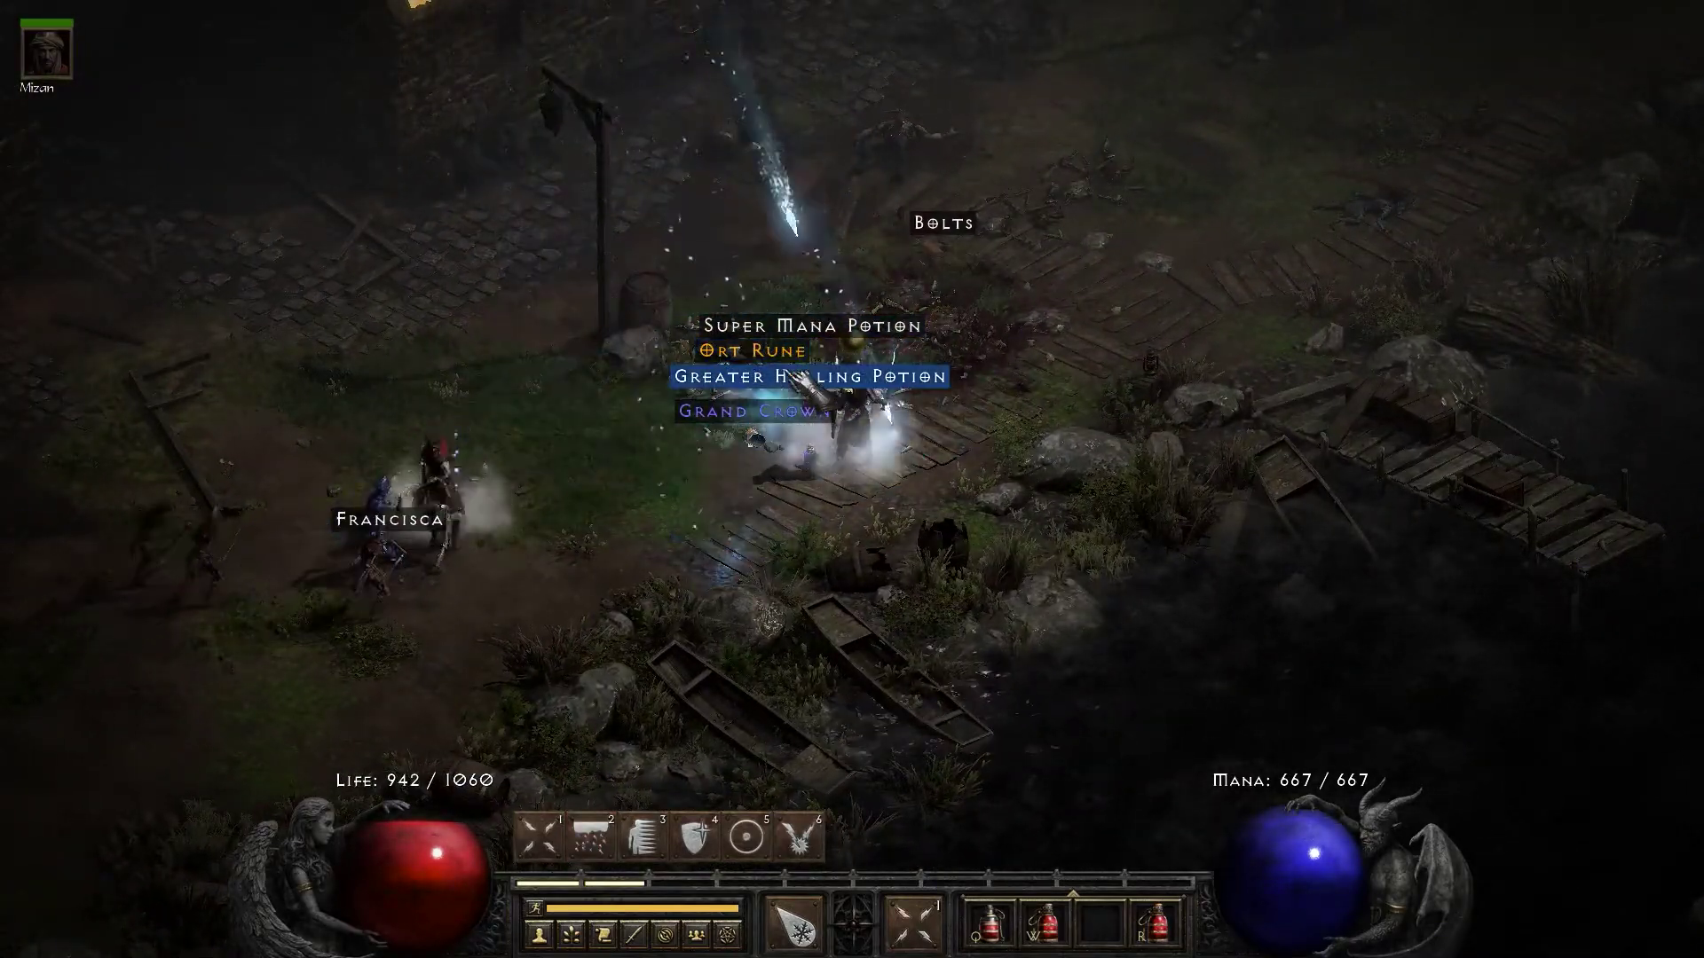
Step: Move the sorceress through Tristram, casting Blizzard and lightning on the dense monster packs
key(2)
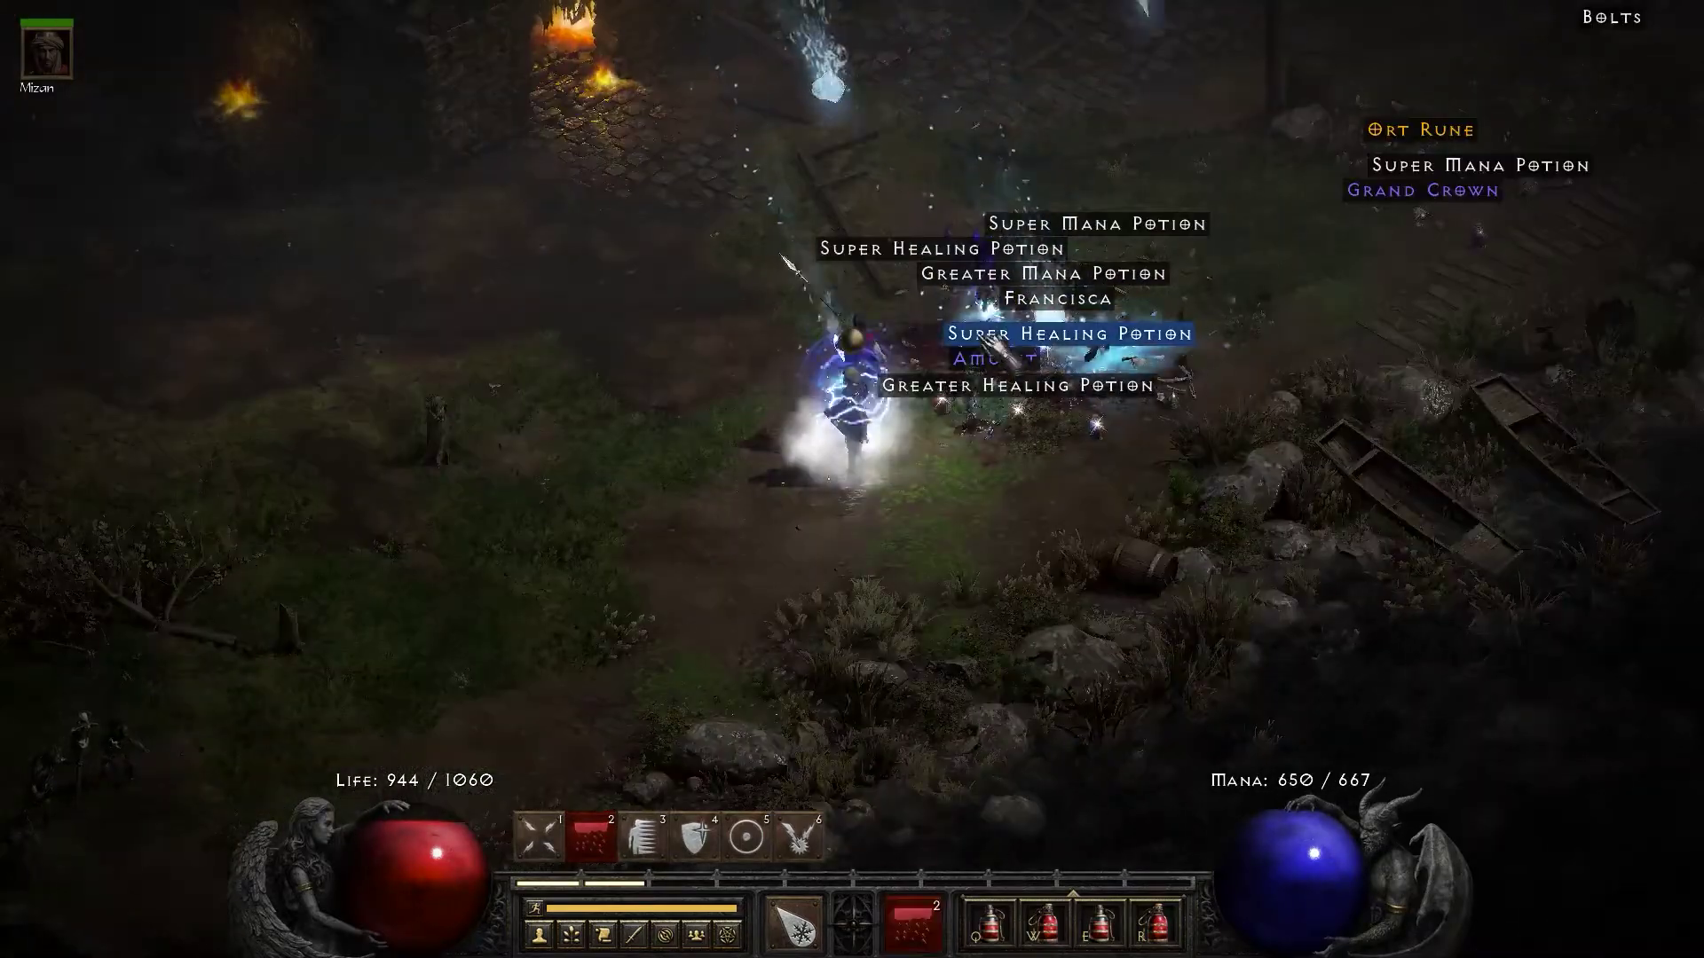
click(784, 386)
right_click(621, 586)
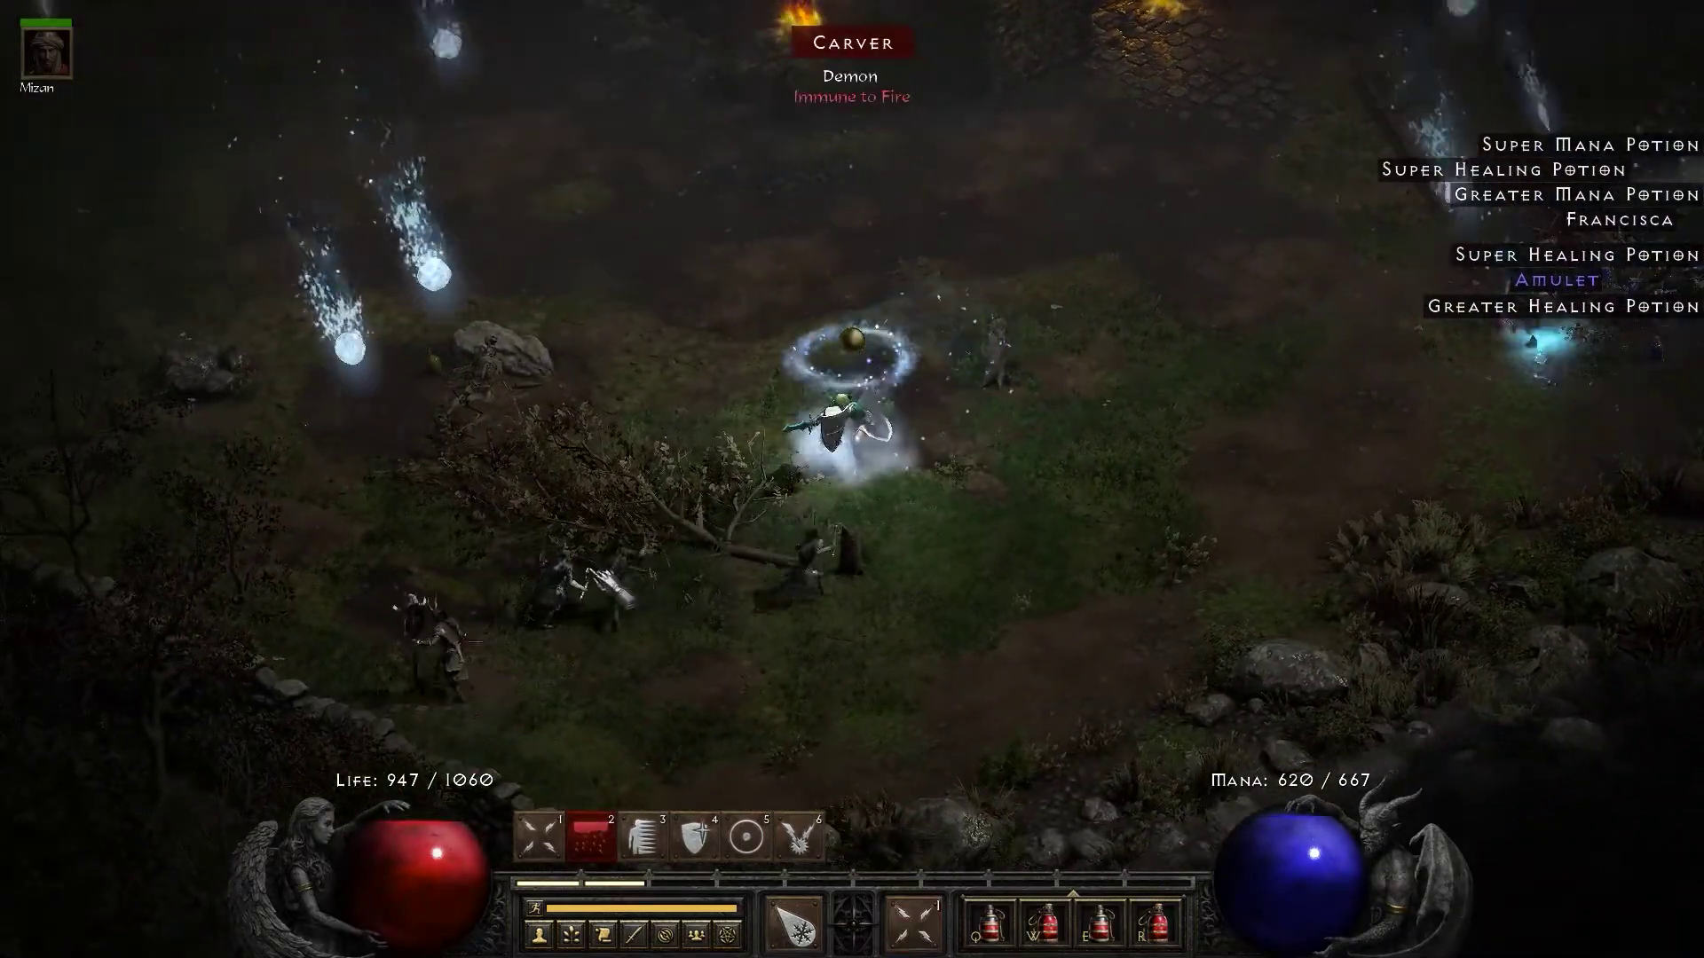
click(593, 579)
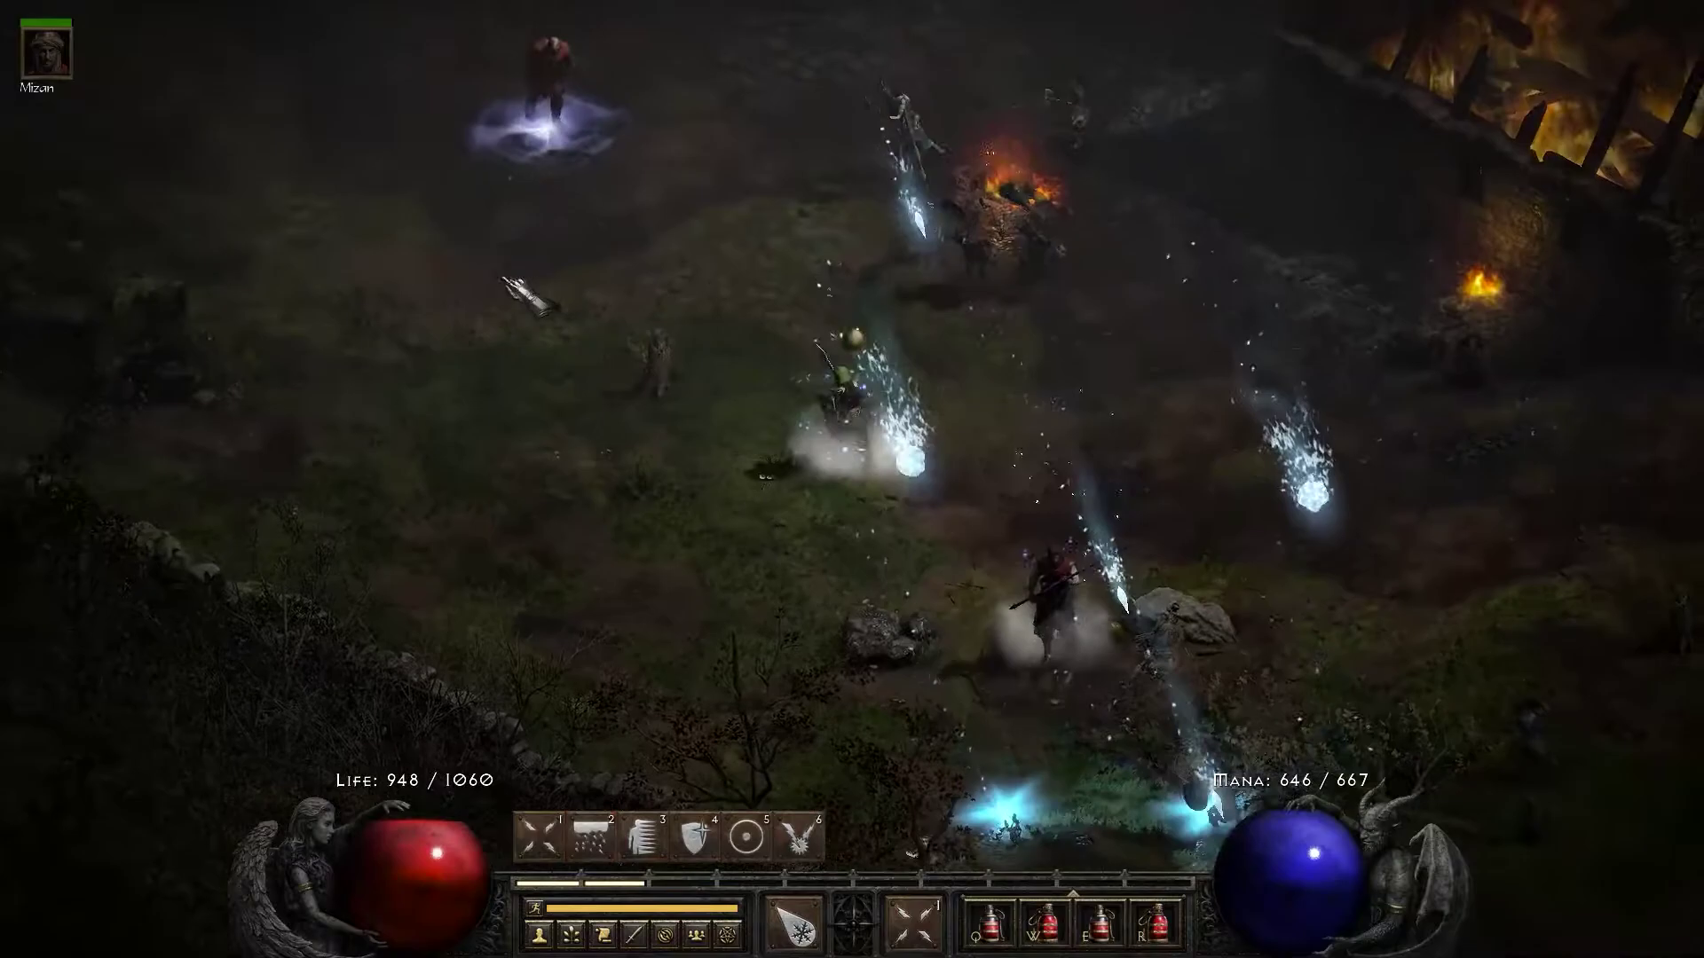
right_click(701, 295)
click(698, 292)
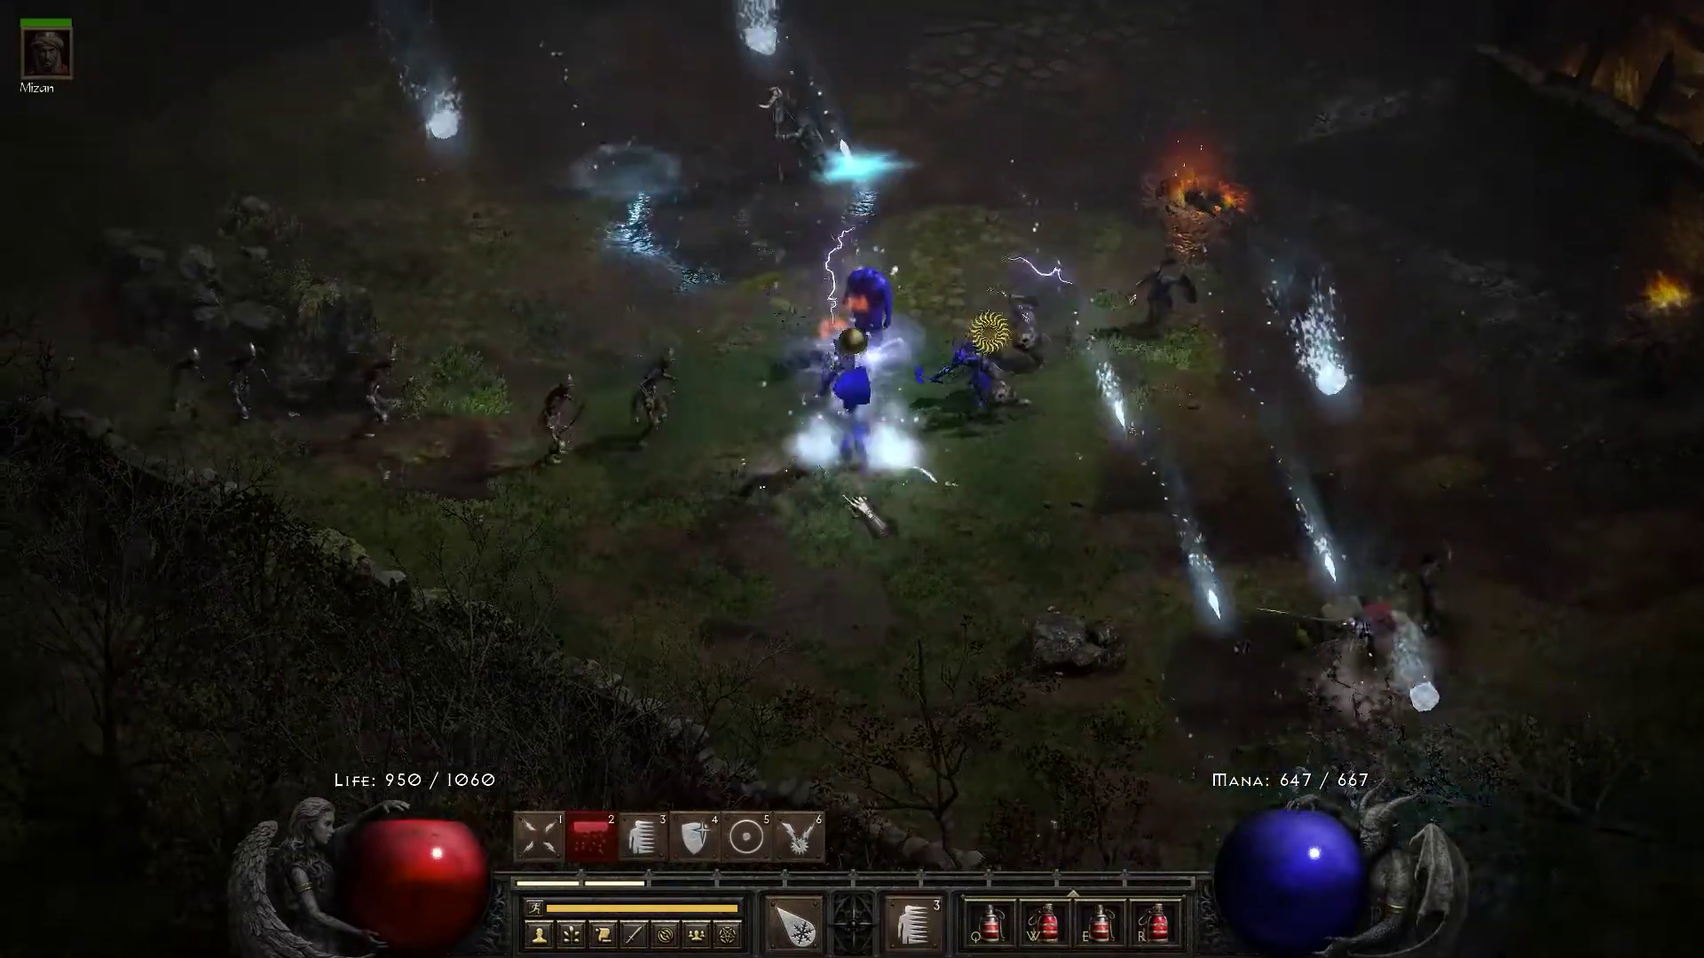
right_click(925, 246)
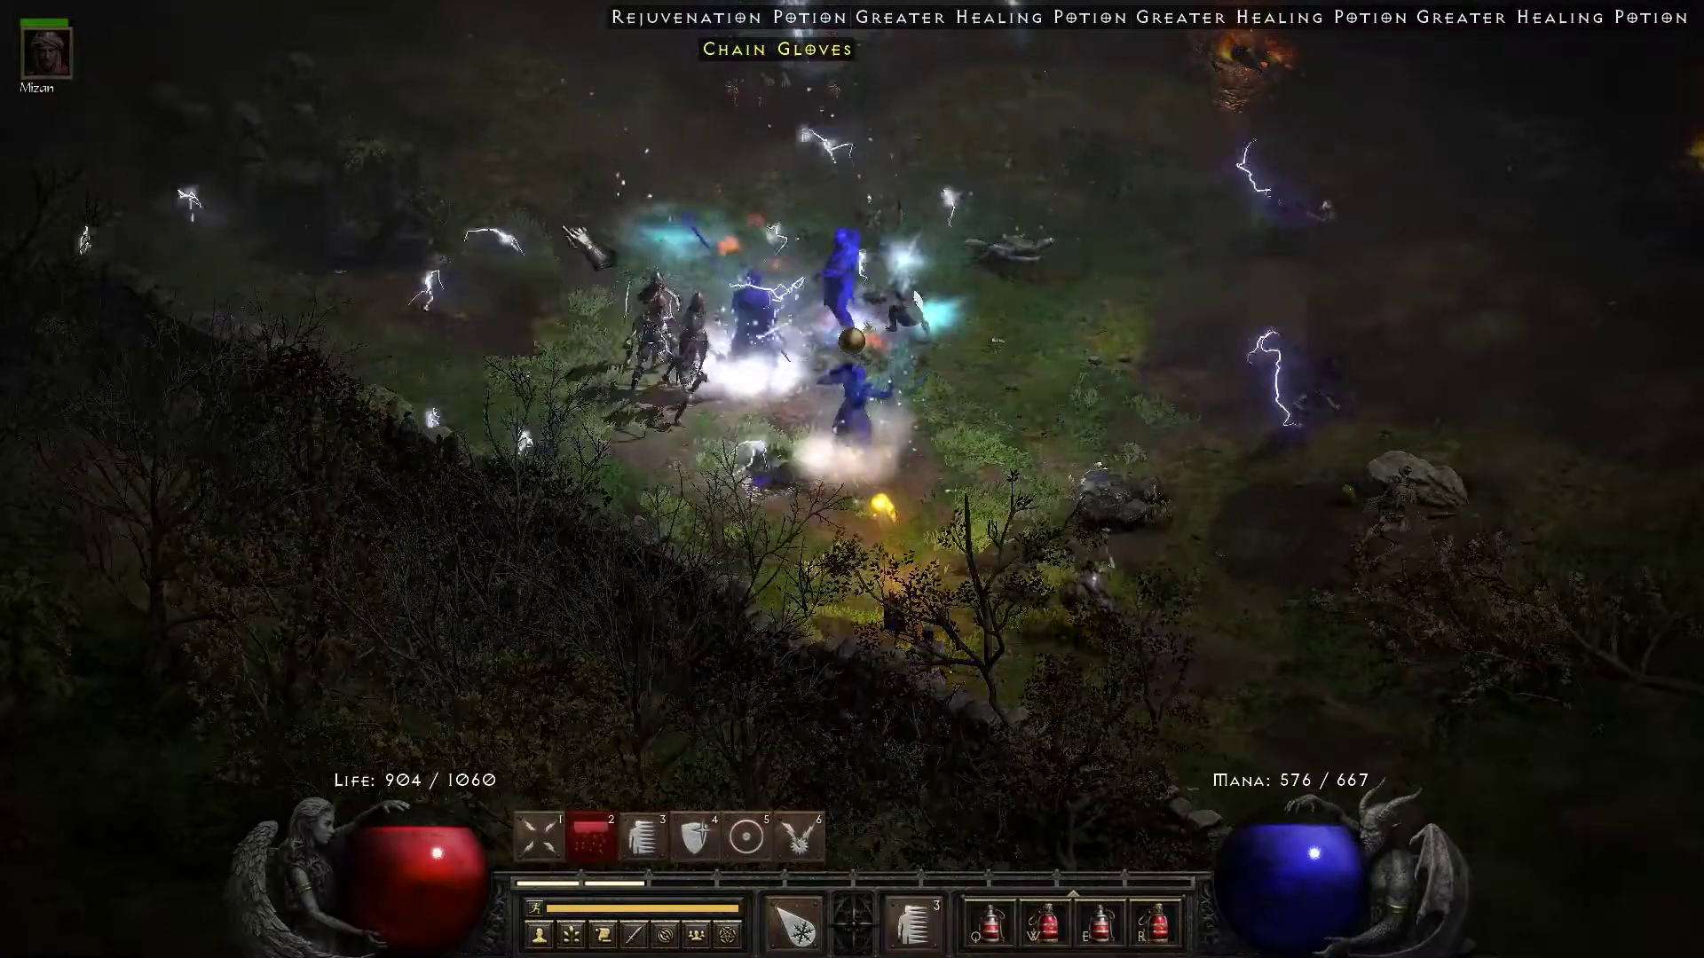
click(585, 237)
key(2)
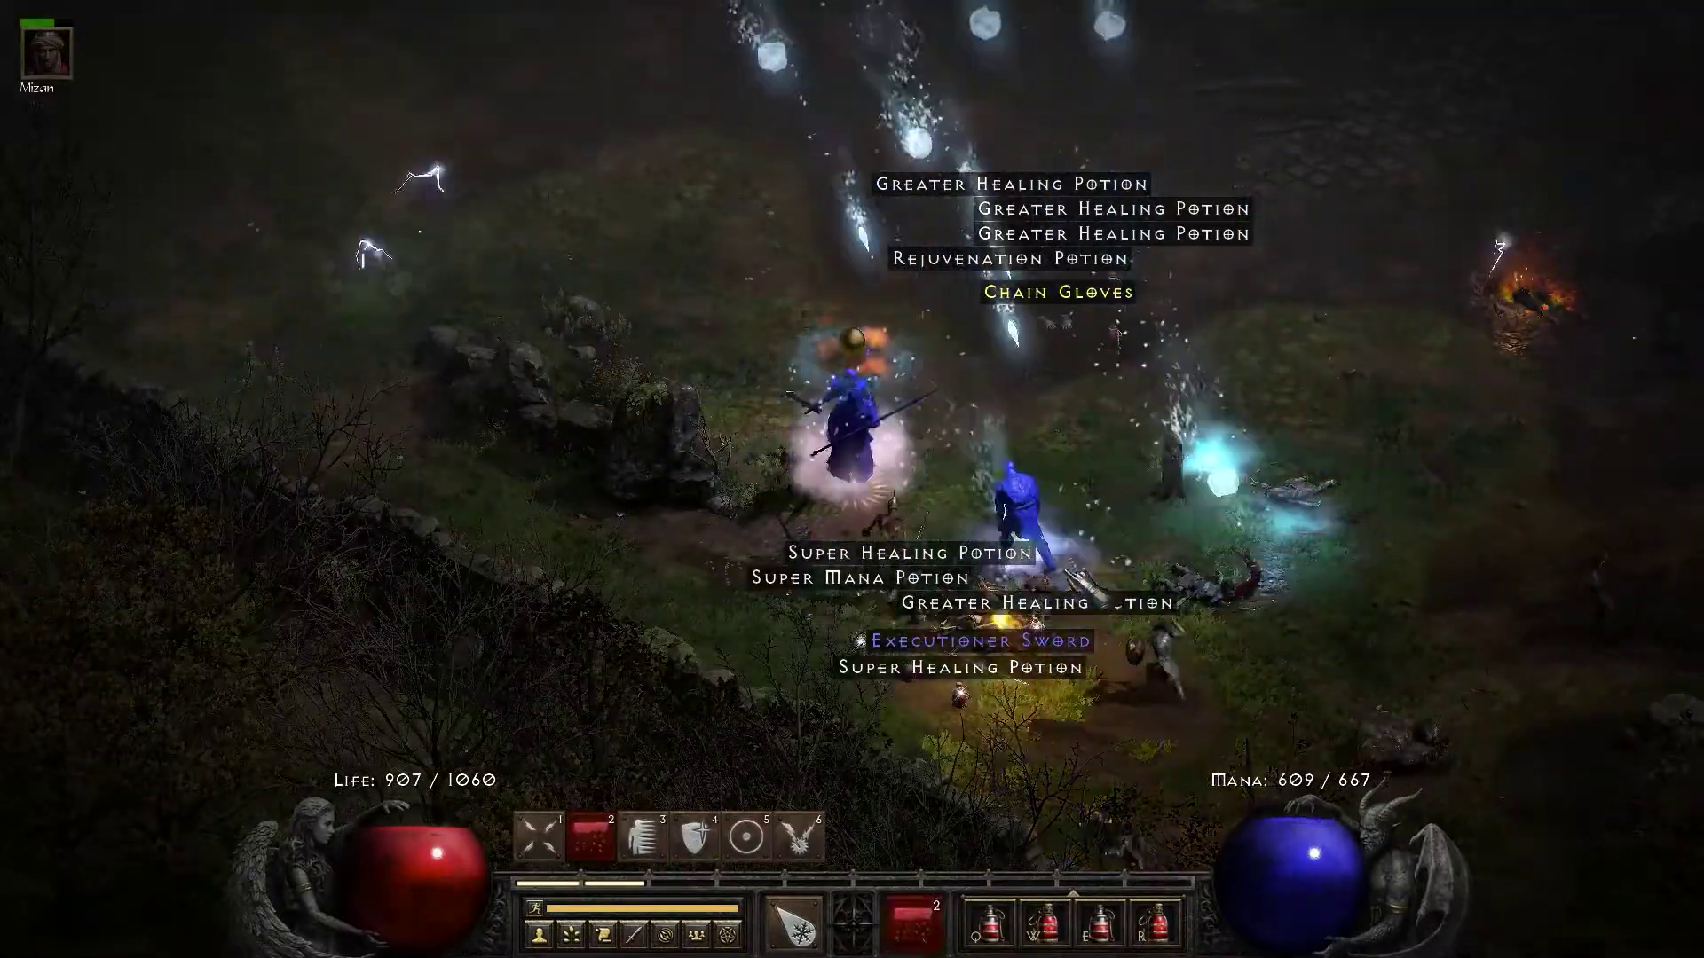